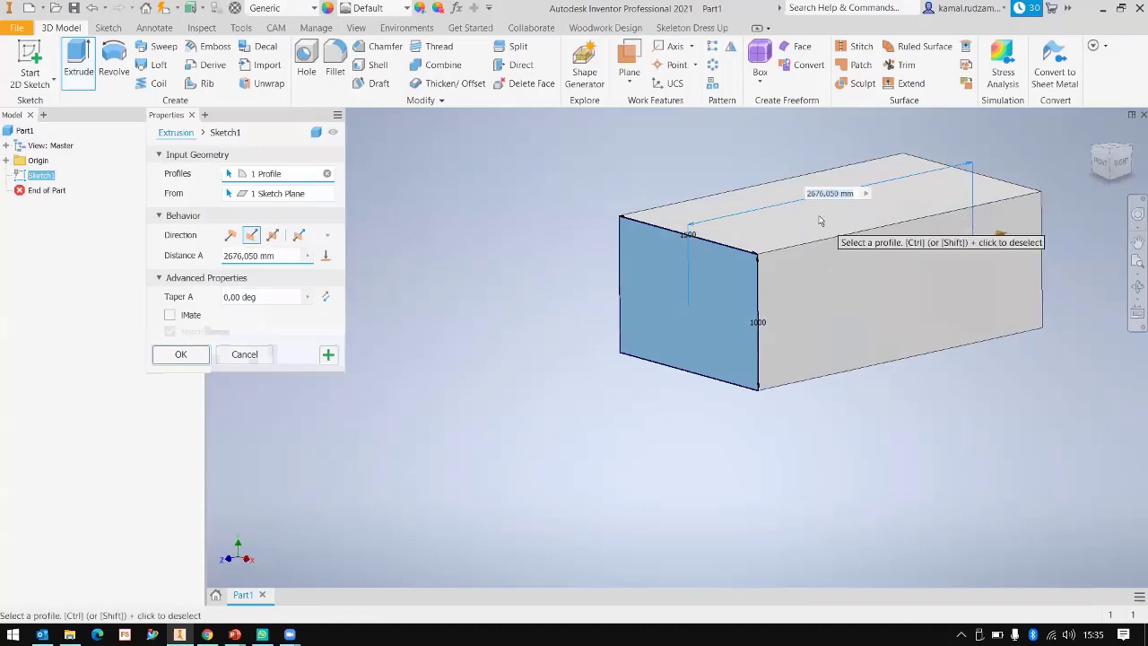
# - Extrude the rectangular sketch profile into a solid block
pyautogui.write('00')
pyautogui.press('Return')
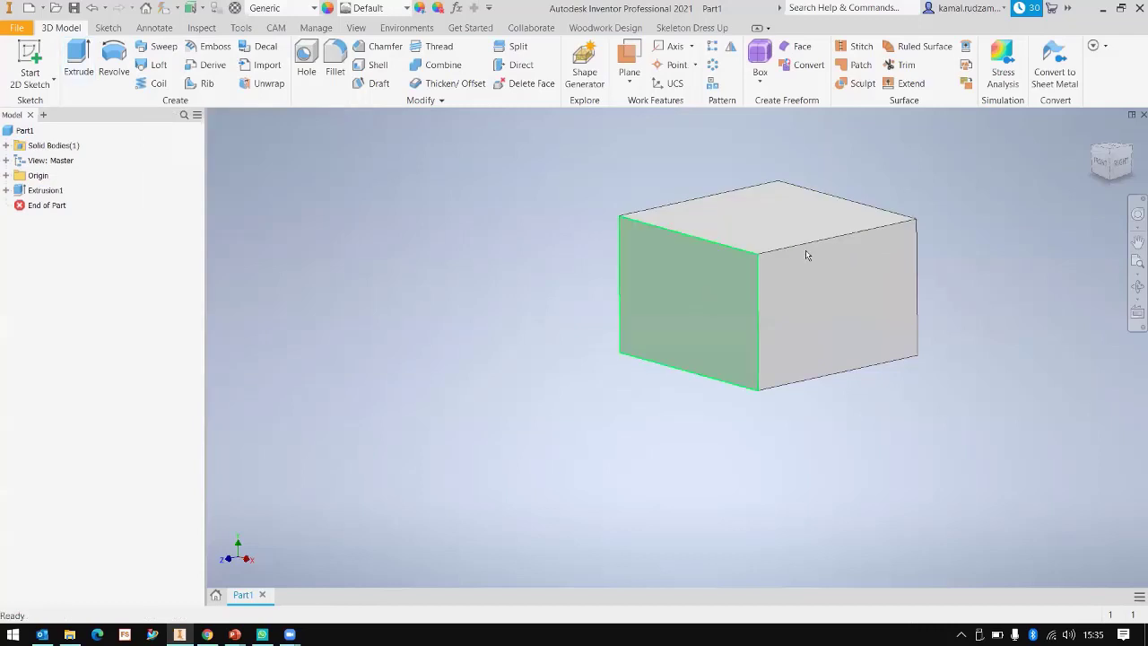
# - Use the block as the Dress Up skeleton body and select its front, right, top, back and bottom faces, leaving the left side open
pyautogui.click(671, 28)
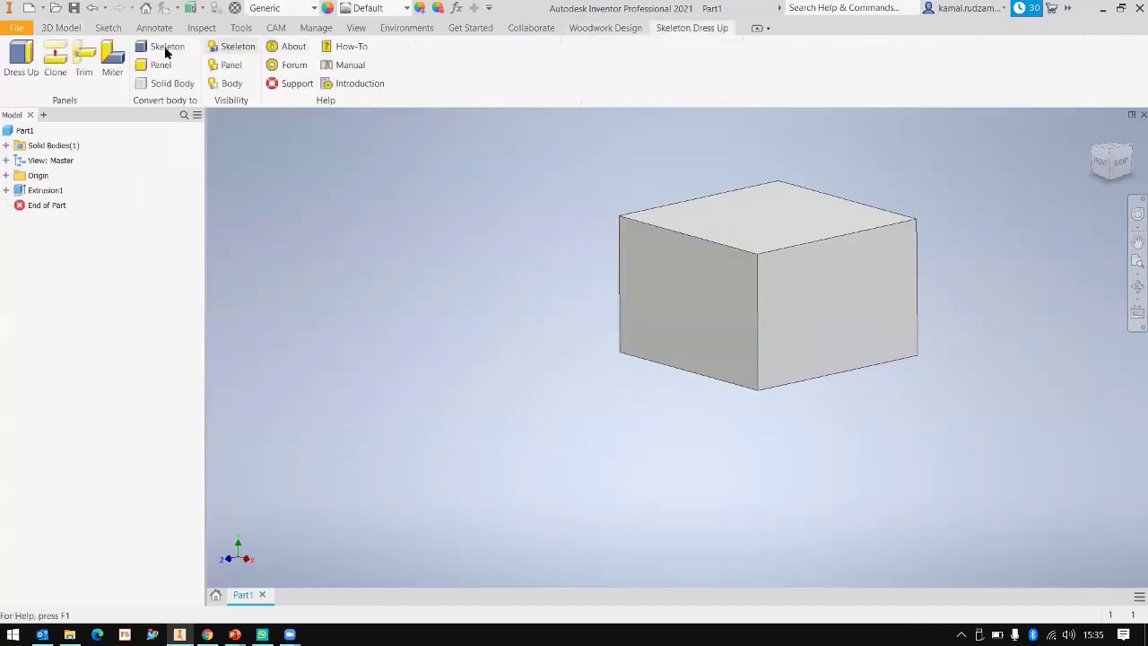
pyautogui.click(606, 28)
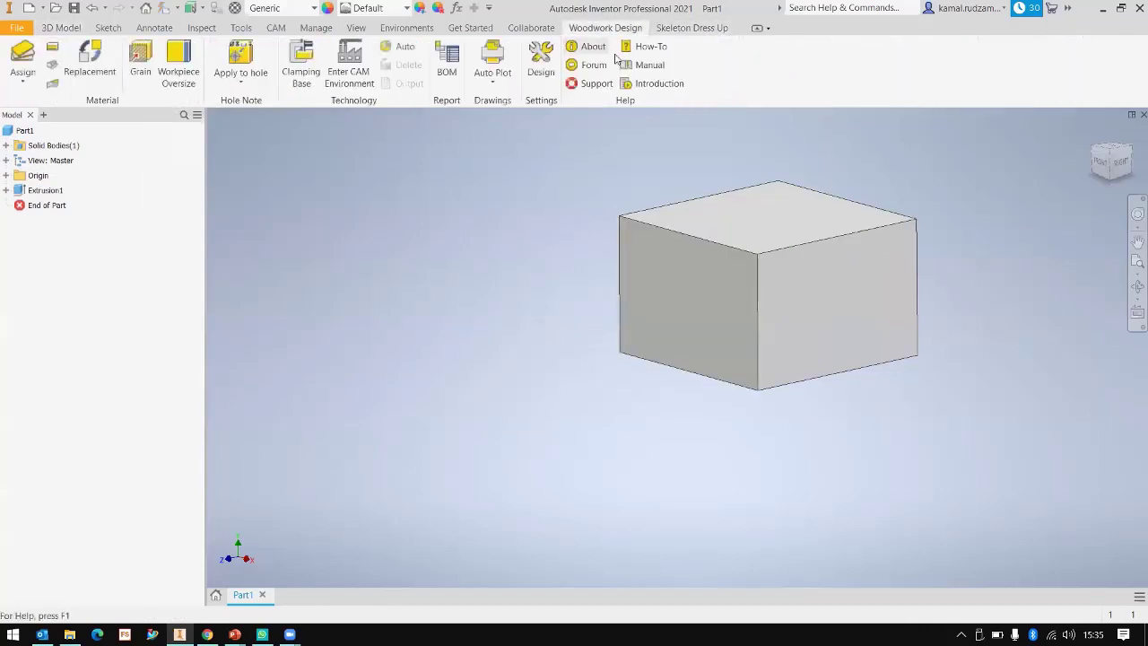
pyautogui.click(695, 28)
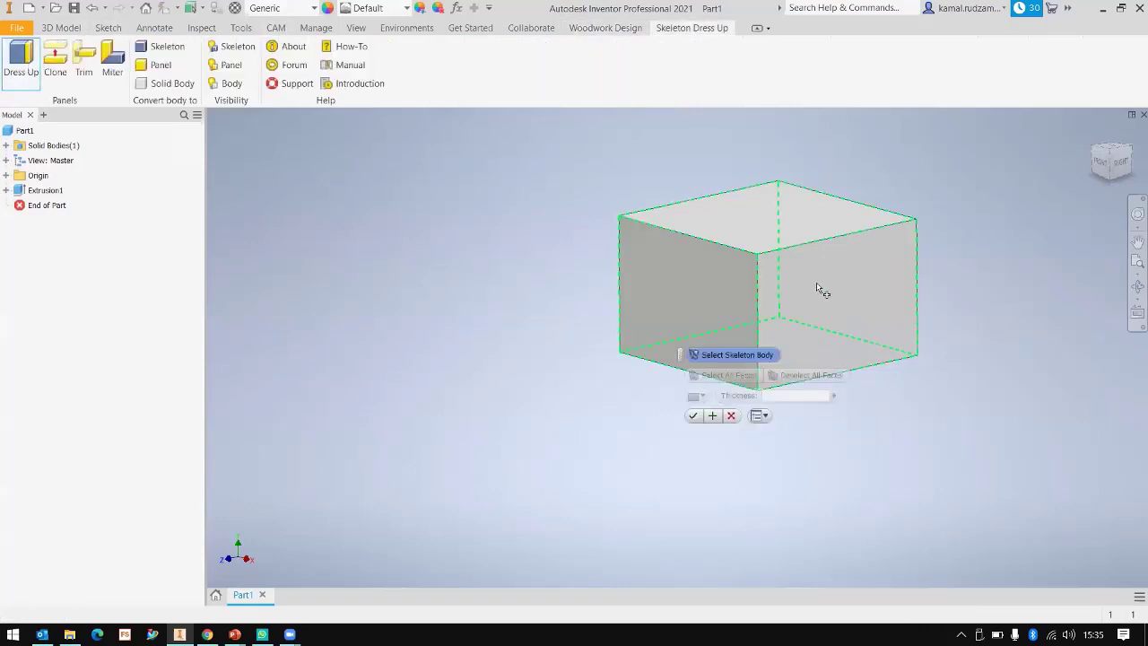
pyautogui.click(768, 303)
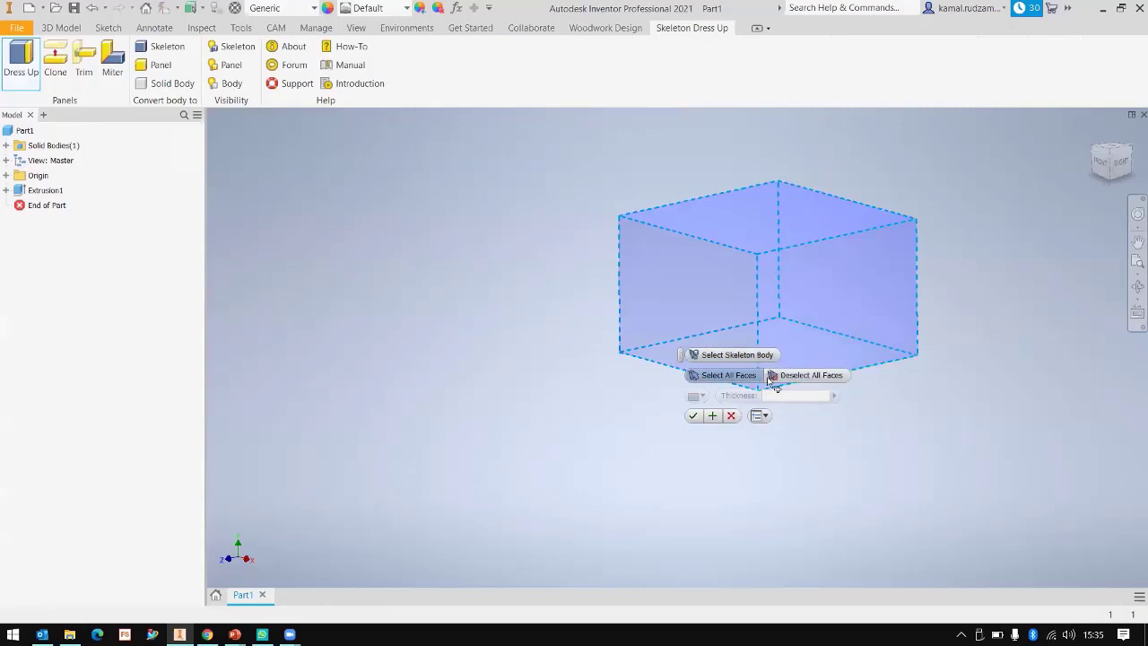
pyautogui.click(724, 284)
pyautogui.click(836, 305)
pyautogui.click(814, 235)
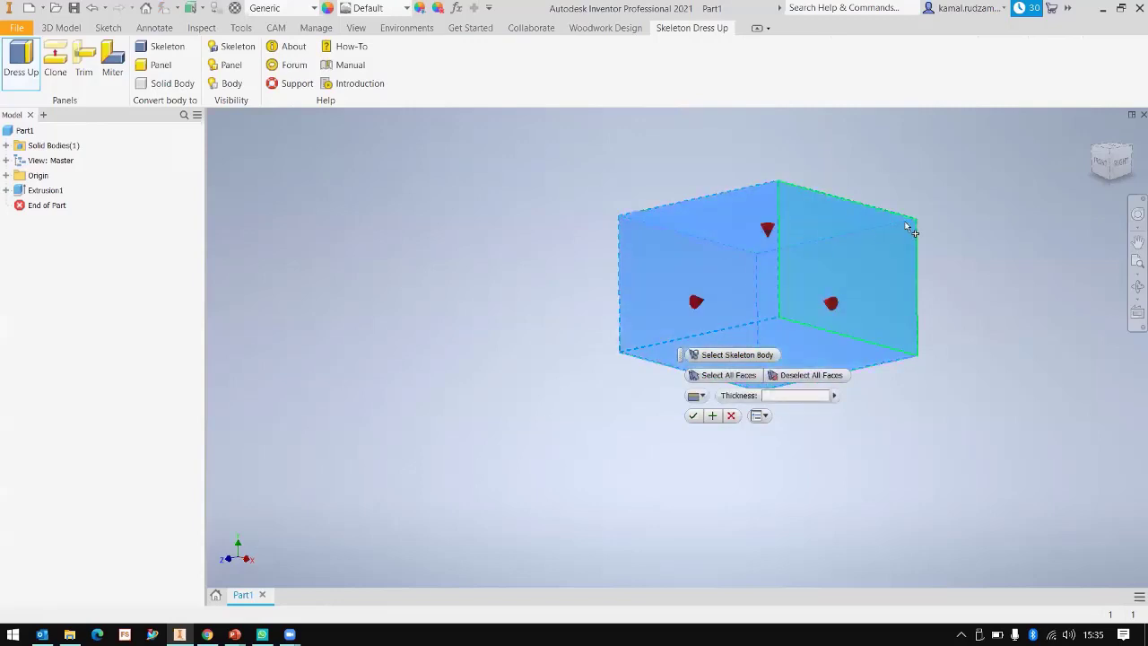
pyautogui.click(881, 341)
pyautogui.moveTo(864, 328); pyautogui.dragTo(792, 428, button='middle')
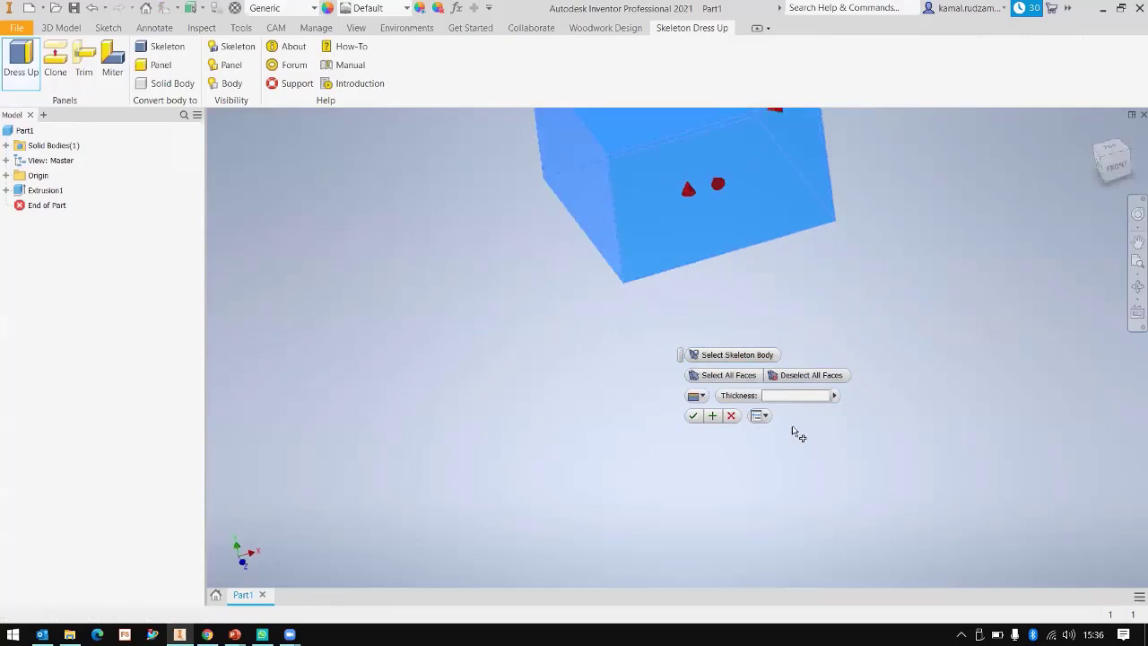
# - Set Dress Up to thicken the faces outward with a thickness of 18 and create the five panels
pyautogui.click(697, 396)
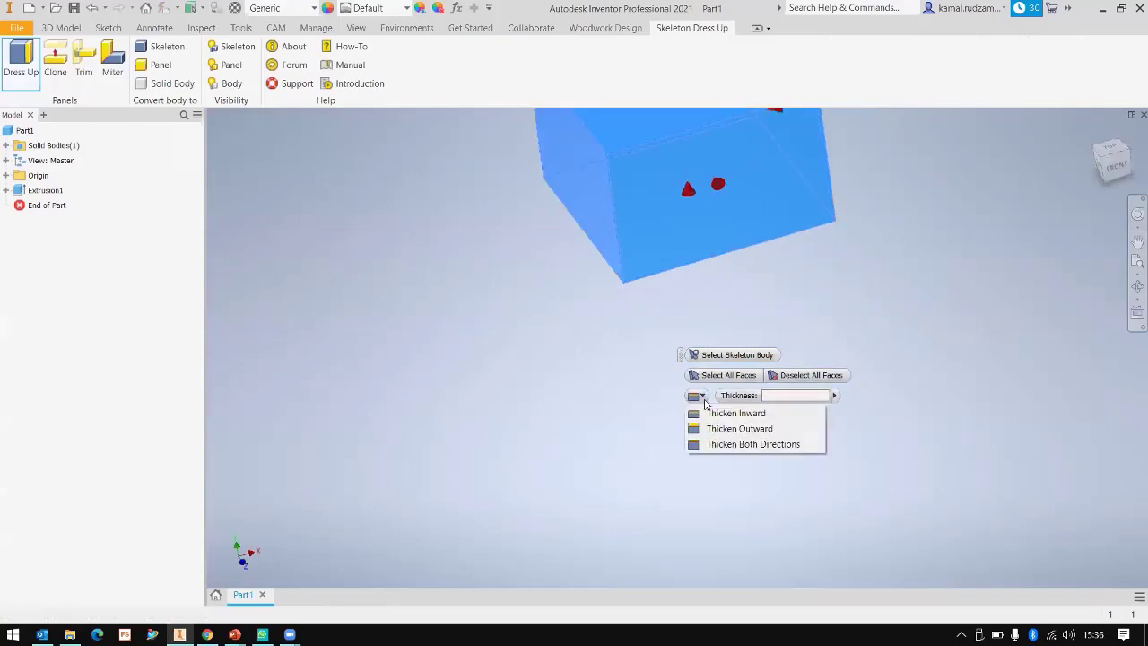
pyautogui.click(789, 429)
pyautogui.scroll(-5, 758, 195)
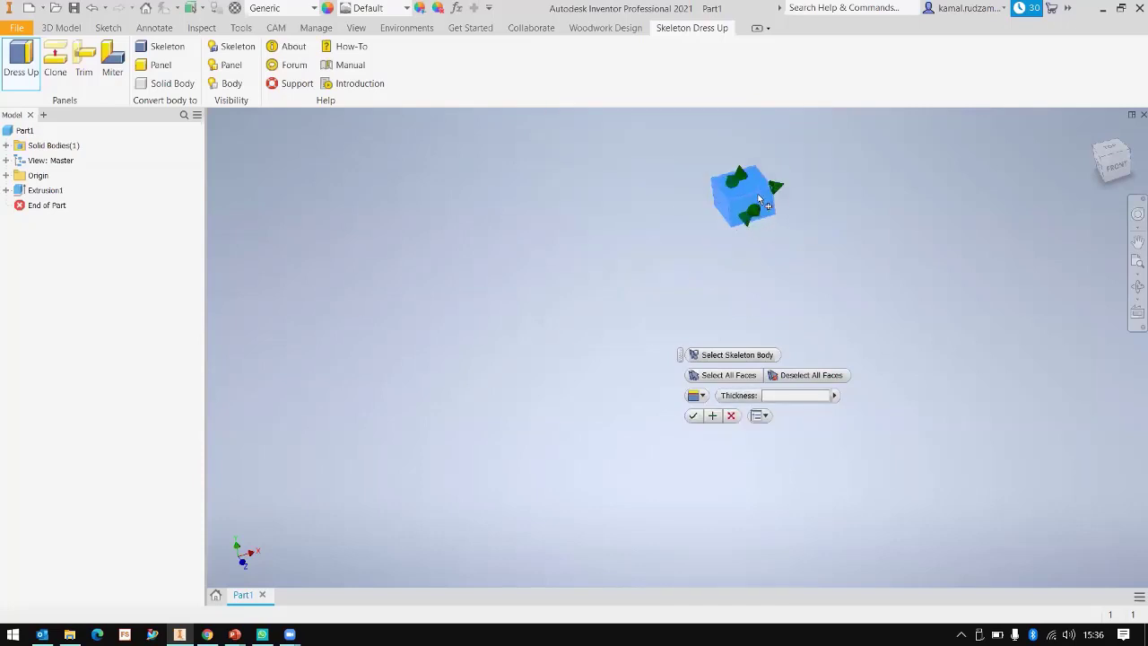
pyautogui.scroll(8, 690, 206)
pyautogui.scroll(-7, 693, 212)
pyautogui.keyDown('shift'); pyautogui.moveTo(694, 216); pyautogui.dragTo(741, 197, button='middle'); pyautogui.keyUp('shift')
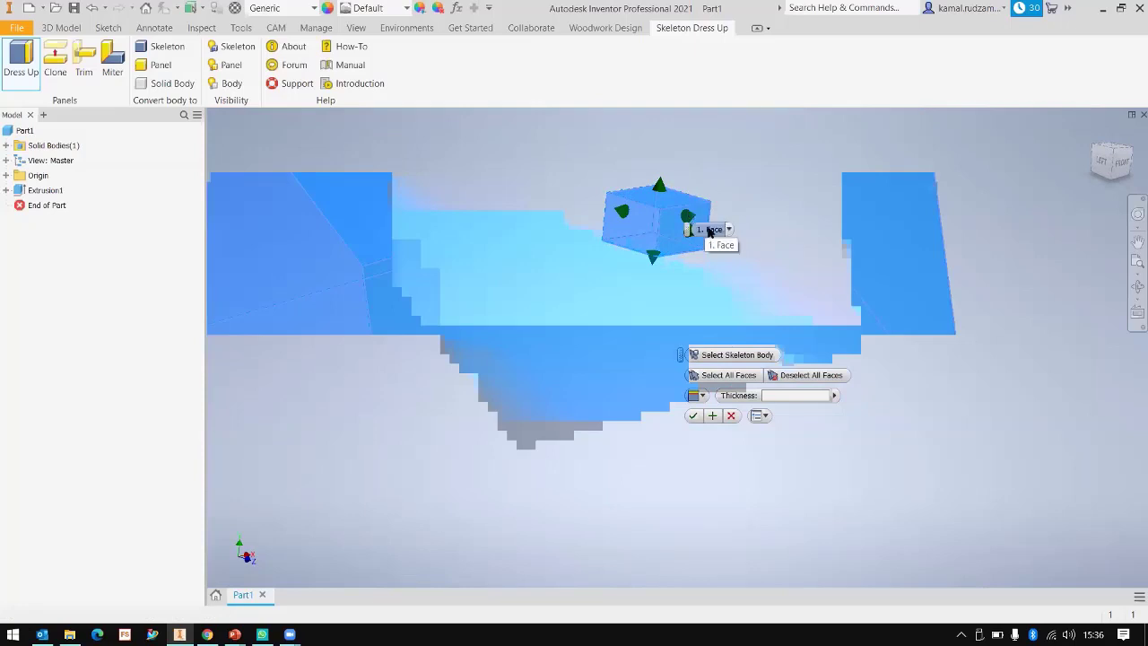
pyautogui.click(787, 395)
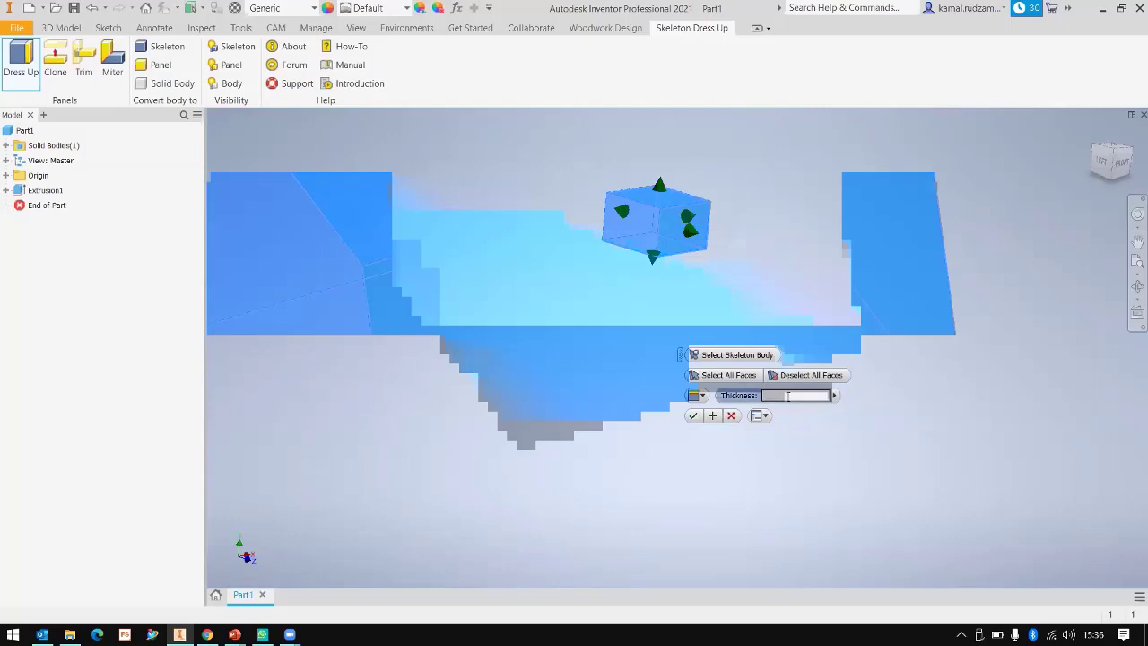
pyautogui.click(694, 416)
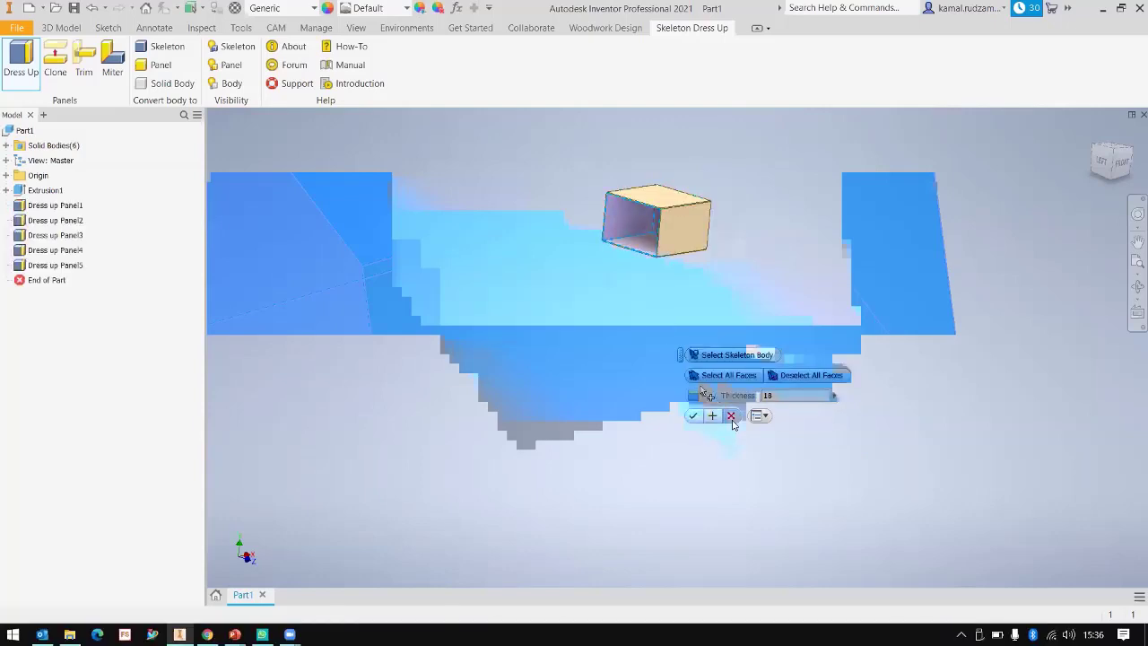
pyautogui.click(732, 419)
# - Try a miter joint between the top panel and an adjoining upright panel, and undo both the miter and the dress-up panels
pyautogui.keyDown('shift'); pyautogui.moveTo(696, 165); pyautogui.dragTo(734, 269, button='middle'); pyautogui.keyUp('shift')
pyautogui.scroll(5, 648, 231)
pyautogui.scroll(-6, 647, 230)
pyautogui.scroll(3, 774, 280)
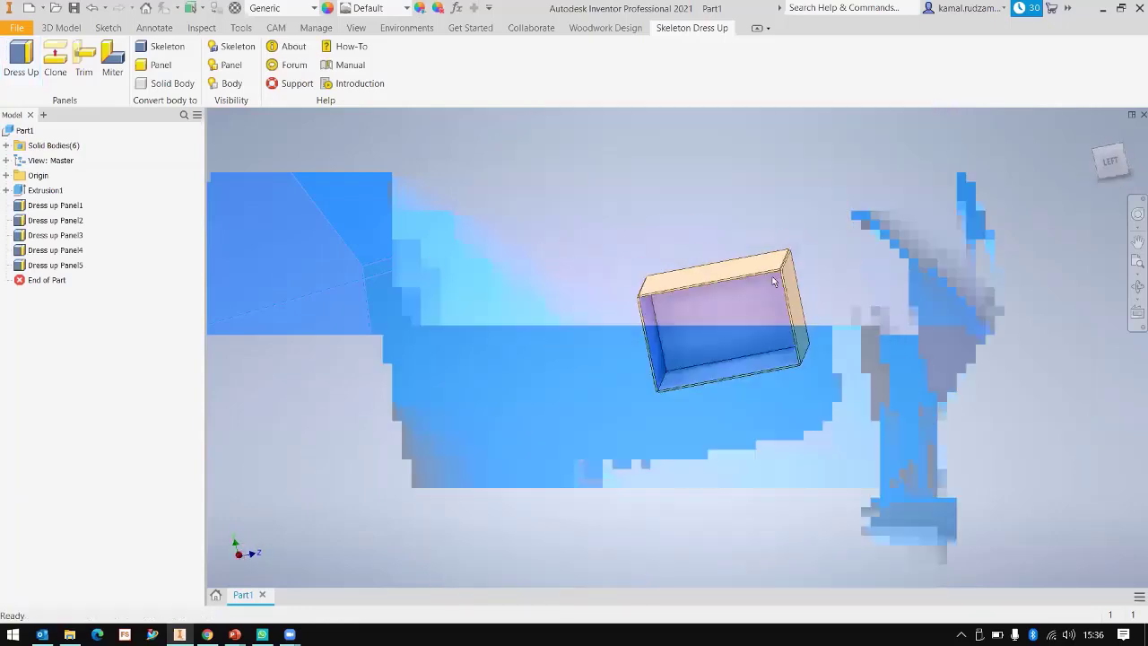
pyautogui.scroll(-4, 774, 281)
pyautogui.keyDown('shift'); pyautogui.moveTo(584, 243); pyautogui.dragTo(241, 139, button='middle'); pyautogui.keyUp('shift')
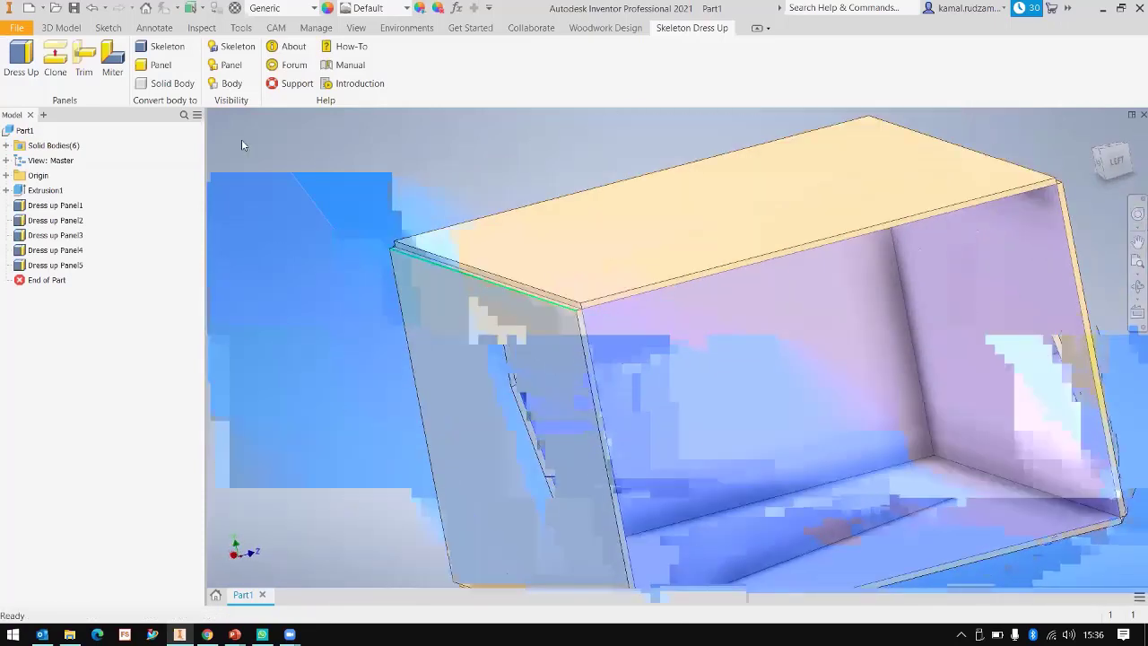
pyautogui.click(112, 54)
pyautogui.click(585, 306)
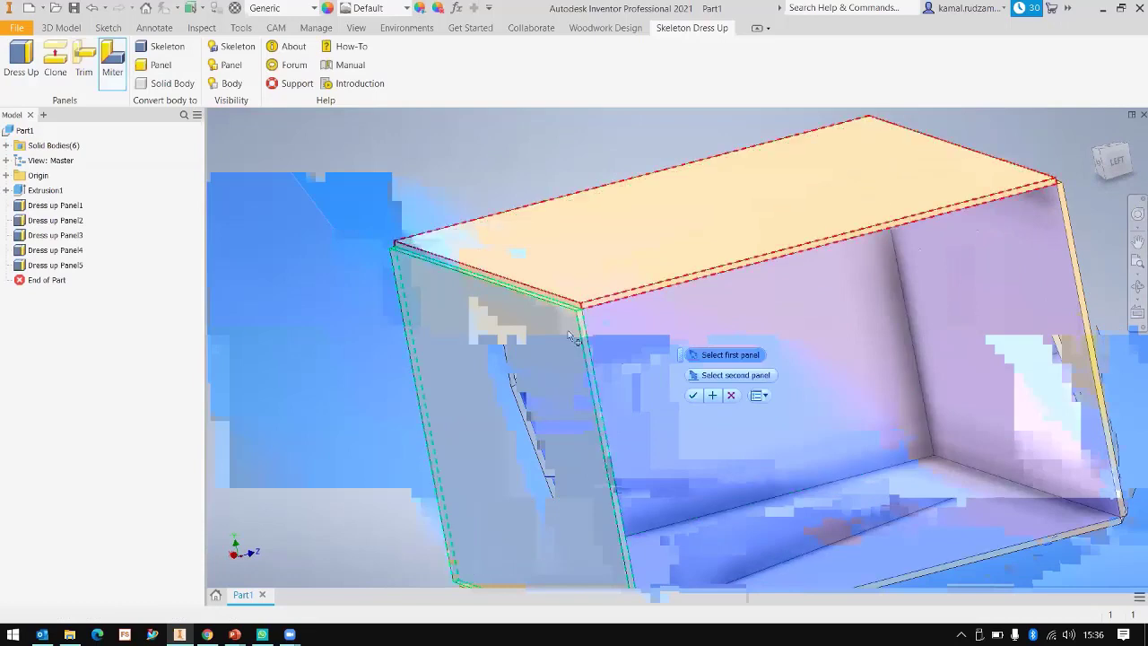
pyautogui.click(570, 337)
pyautogui.click(711, 395)
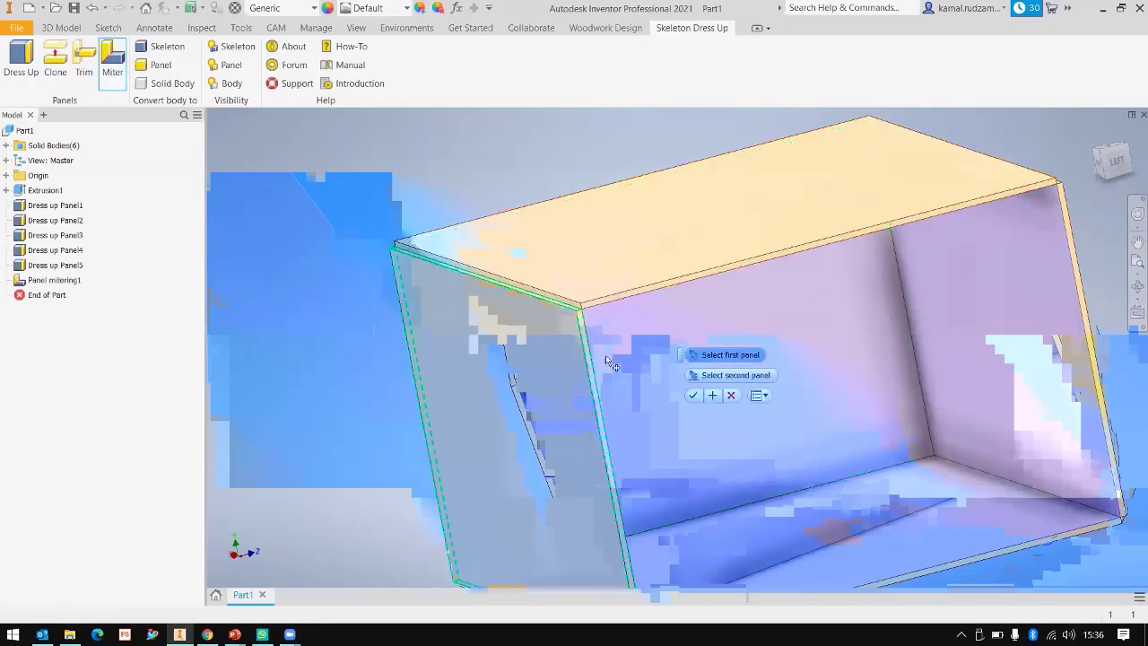
pyautogui.click(732, 396)
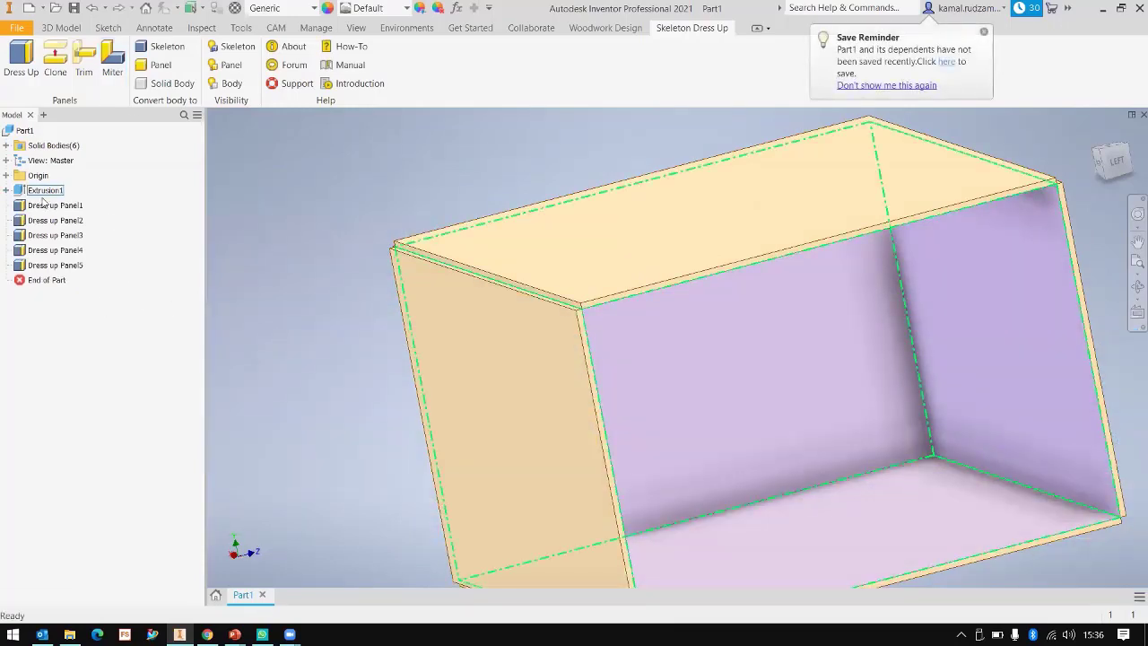
pyautogui.hotkey('ctrl', 'z')
pyautogui.click(174, 54)
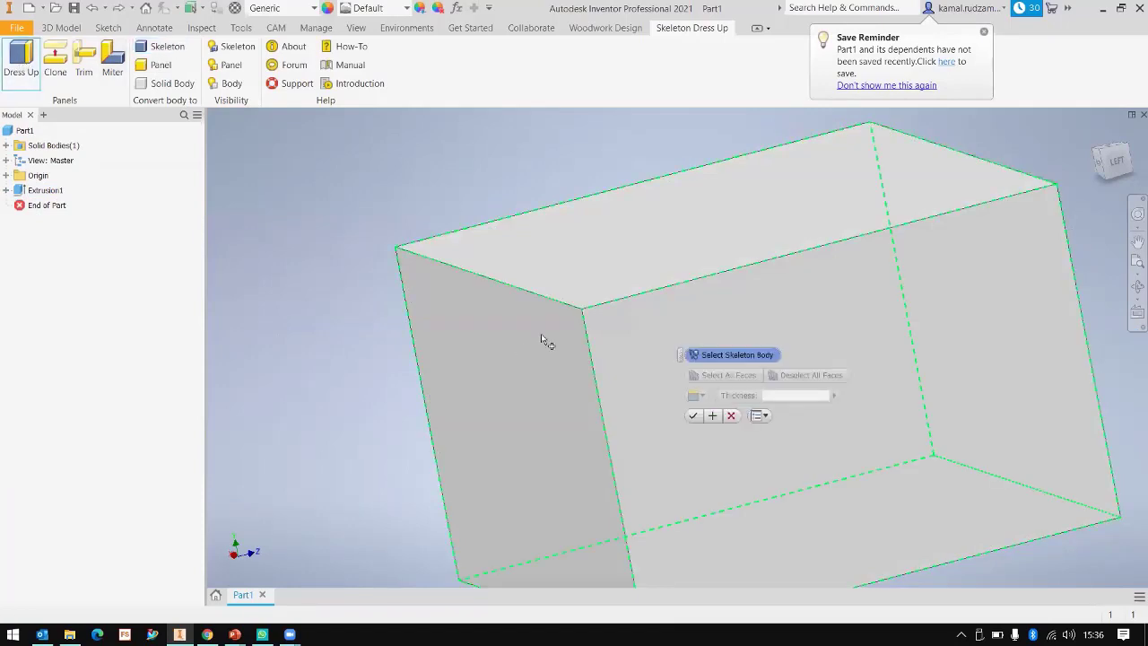
pyautogui.click(515, 300)
pyautogui.keyDown('shift'); pyautogui.moveTo(514, 299); pyautogui.dragTo(688, 318, button='middle'); pyautogui.keyUp('shift')
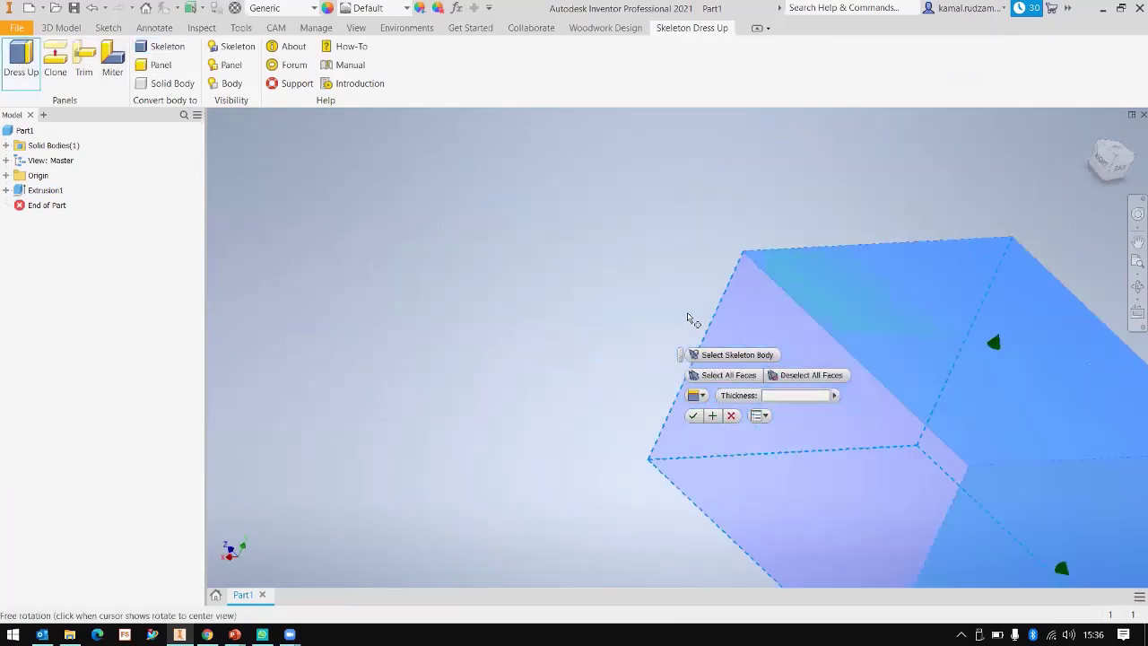
pyautogui.press('Escape')
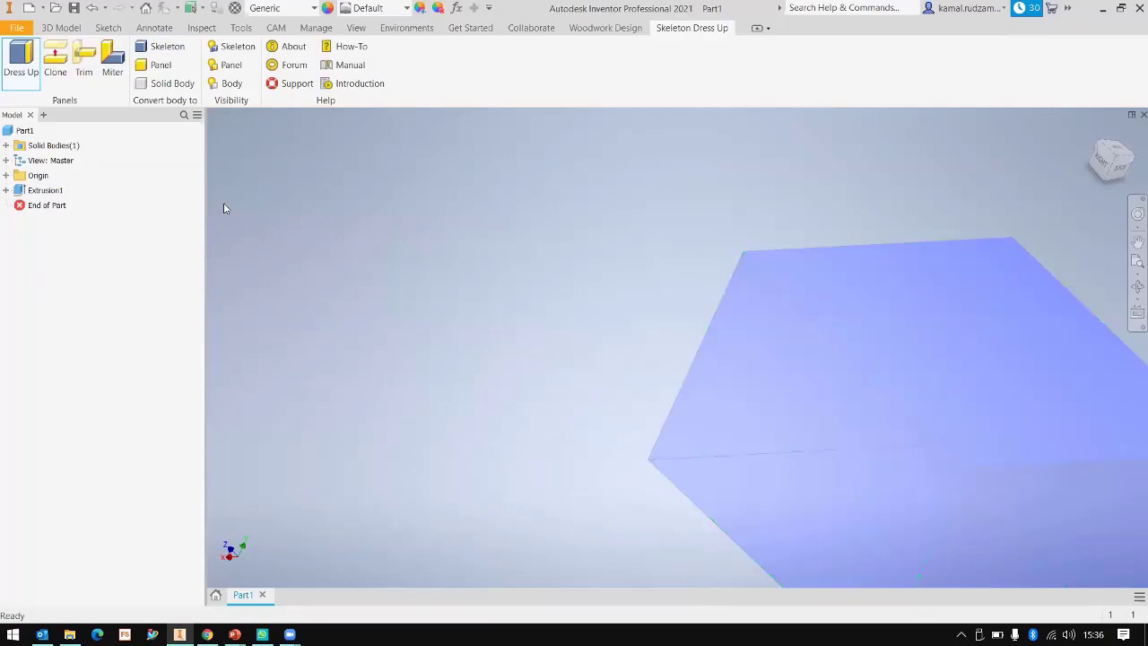
pyautogui.moveTo(622, 306); pyautogui.dragTo(537, 249, button='middle')
pyautogui.moveTo(679, 294); pyautogui.dragTo(496, 258, button='middle')
# - Start Dress Up on the block as skeleton body and select all faces except the left one
pyautogui.click(28, 64)
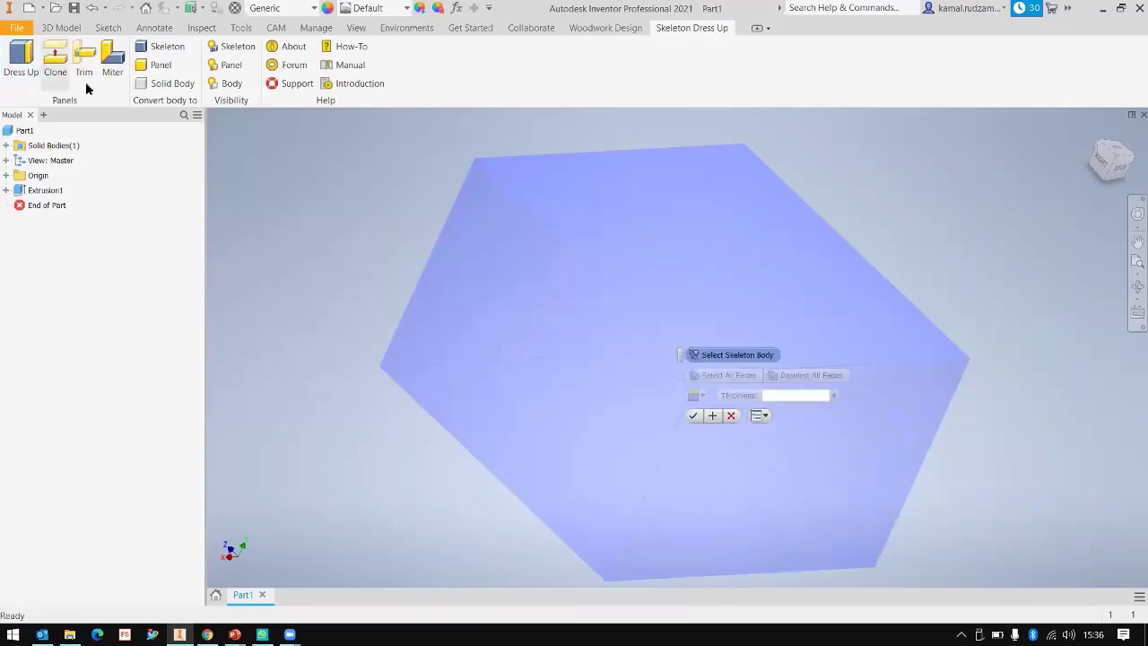
pyautogui.click(587, 229)
pyautogui.click(530, 278)
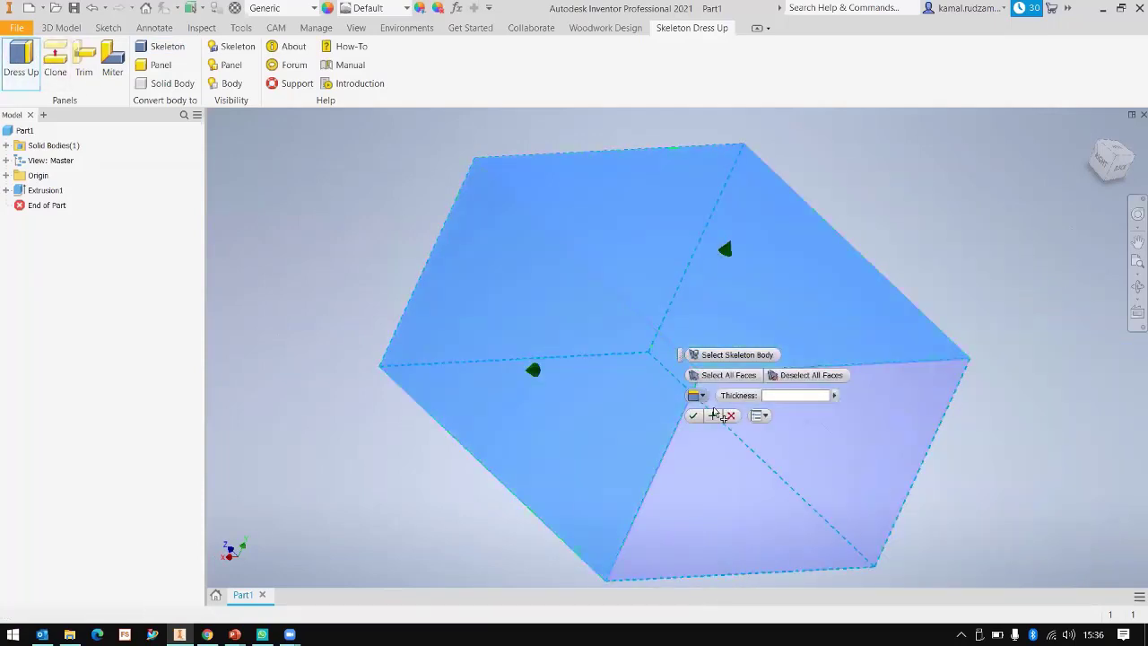
pyautogui.click(587, 368)
pyautogui.keyDown('shift'); pyautogui.moveTo(521, 302); pyautogui.dragTo(879, 330, button='middle'); pyautogui.keyUp('shift')
pyautogui.keyDown('shift'); pyautogui.moveTo(859, 248); pyautogui.dragTo(771, 390, button='middle'); pyautogui.keyUp('shift')
# - Set the selected faces to thicken inward with a thickness of 18 and create the five panels
pyautogui.click(699, 400)
pyautogui.click(720, 421)
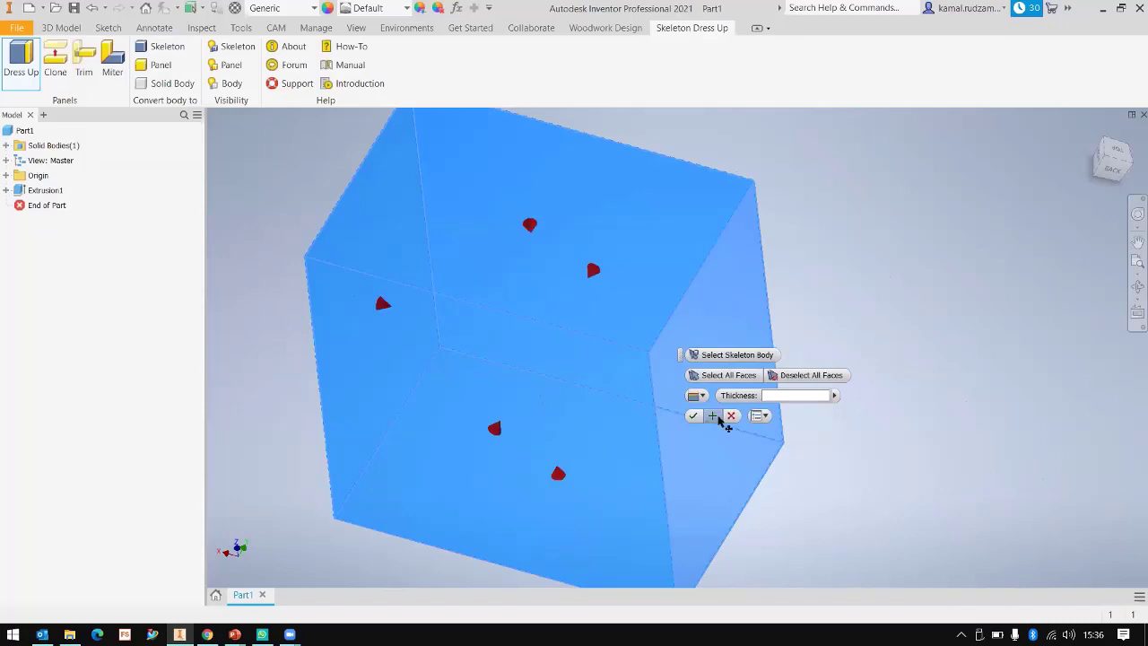
pyautogui.keyDown('shift'); pyautogui.moveTo(678, 334); pyautogui.dragTo(618, 323, button='middle'); pyautogui.keyUp('shift')
pyautogui.click(692, 416)
pyautogui.click(723, 419)
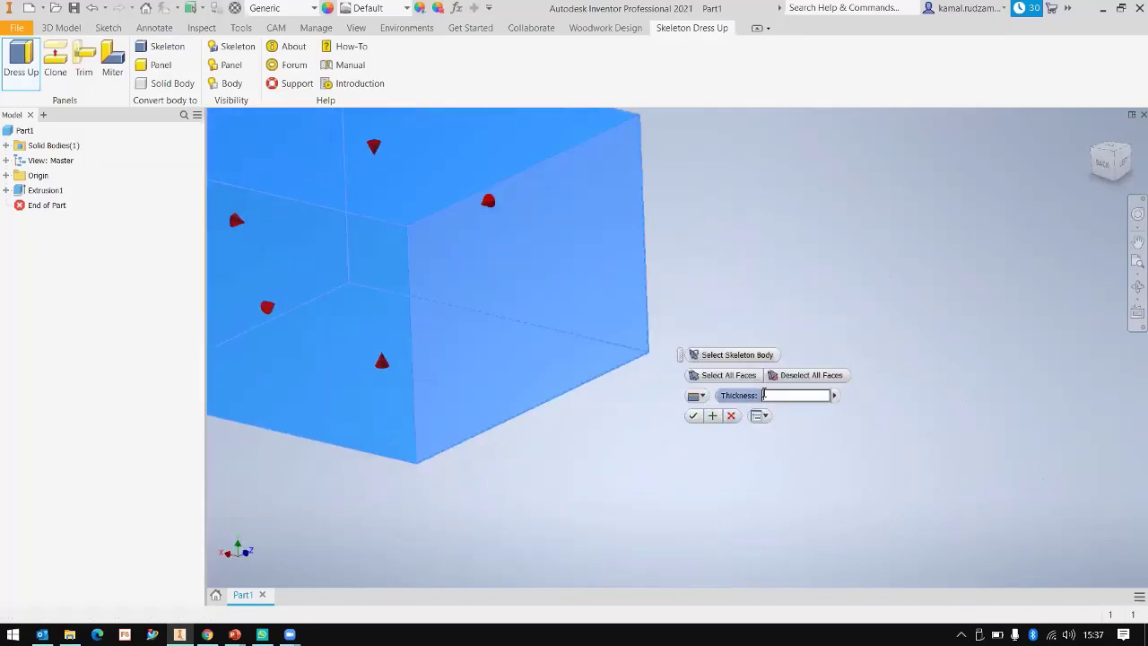
pyautogui.press('Return')
pyautogui.keyDown('shift'); pyautogui.moveTo(507, 205); pyautogui.dragTo(634, 274, button='middle'); pyautogui.keyUp('shift')
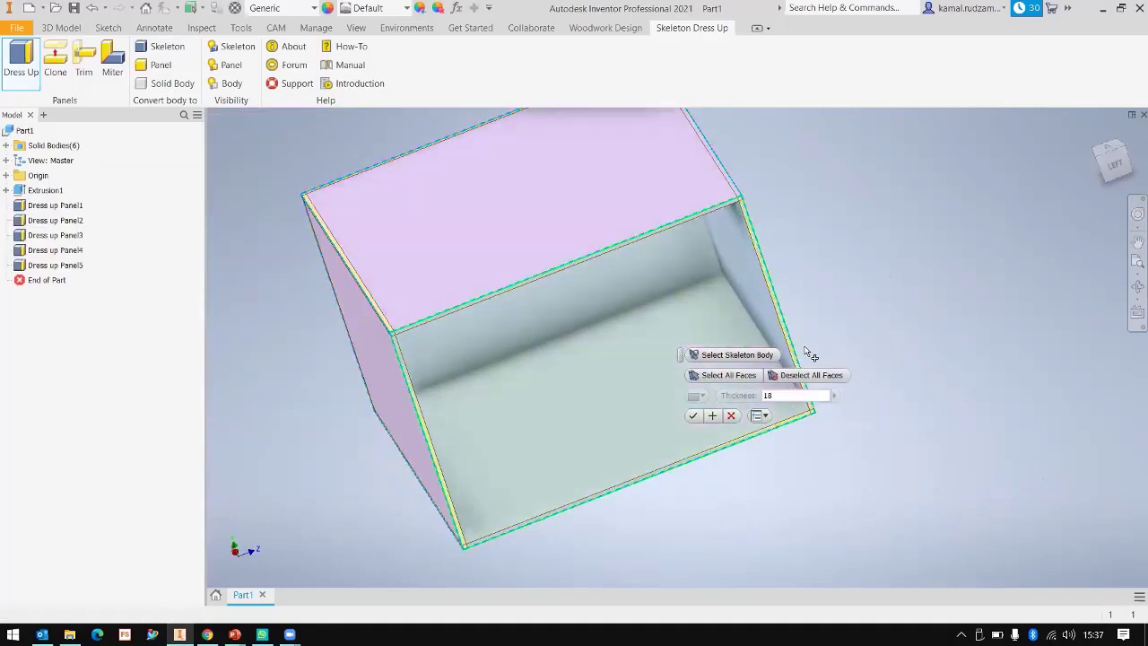
pyautogui.click(732, 414)
# - Miter the top panel with the back upright panel at the corner of the open left side
pyautogui.moveTo(448, 263); pyautogui.dragTo(531, 282, button='middle')
pyautogui.scroll(-3, 571, 289)
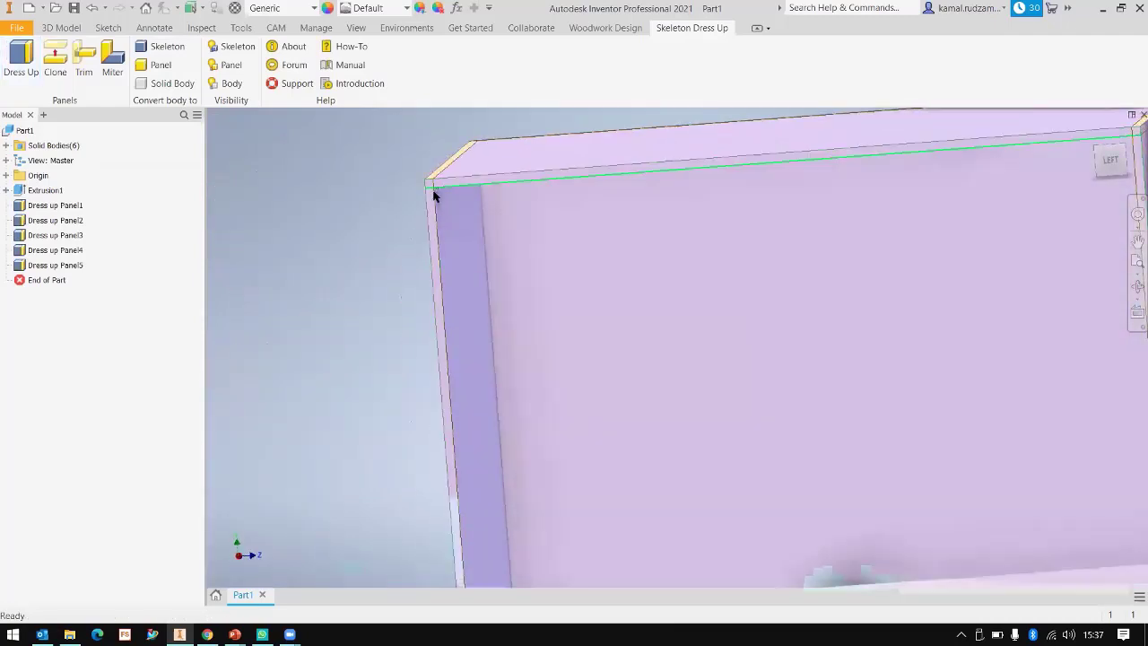
pyautogui.click(112, 58)
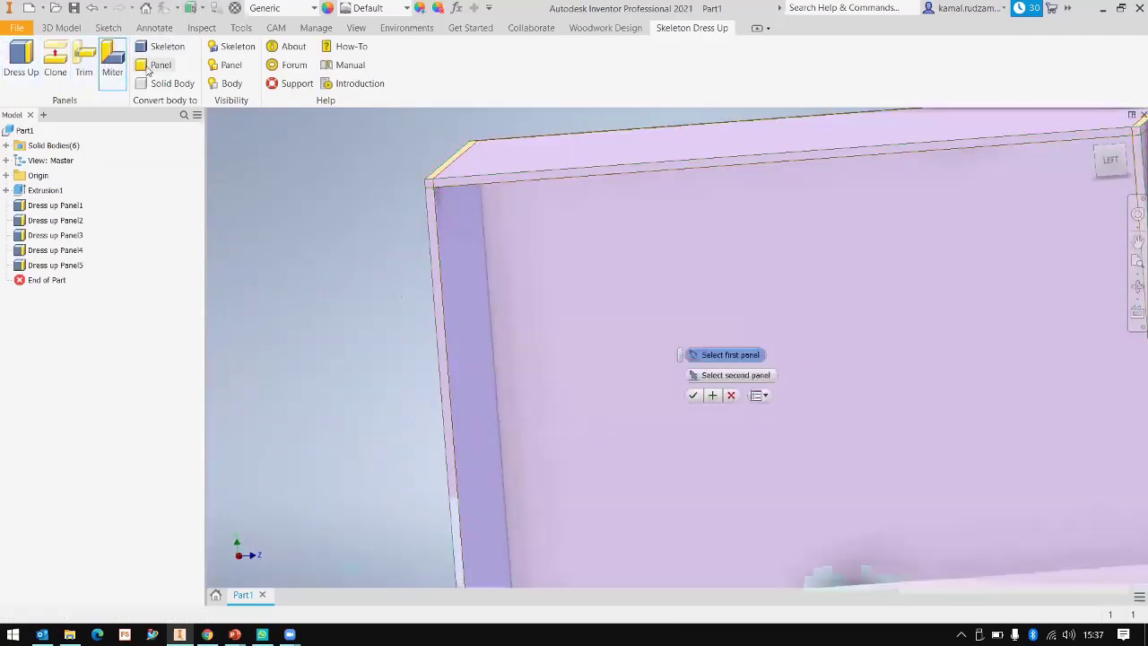
pyautogui.click(444, 175)
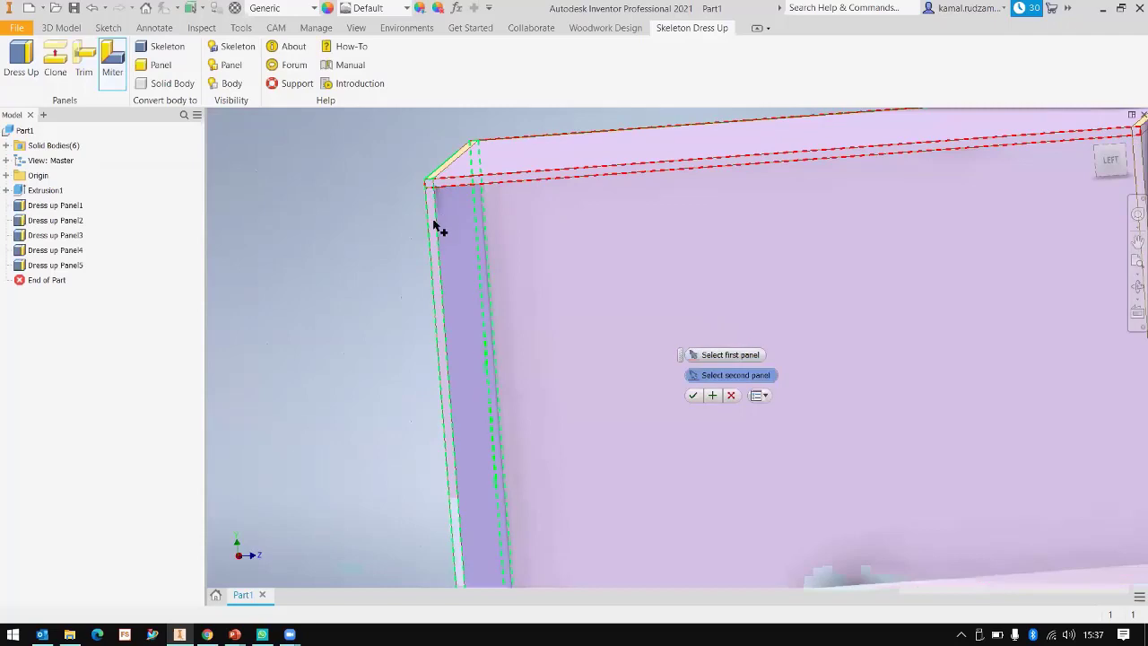
pyautogui.click(712, 397)
# - Miter the opposite end of the top panel with the front upright panel
pyautogui.moveTo(476, 221); pyautogui.dragTo(451, 160, button='middle')
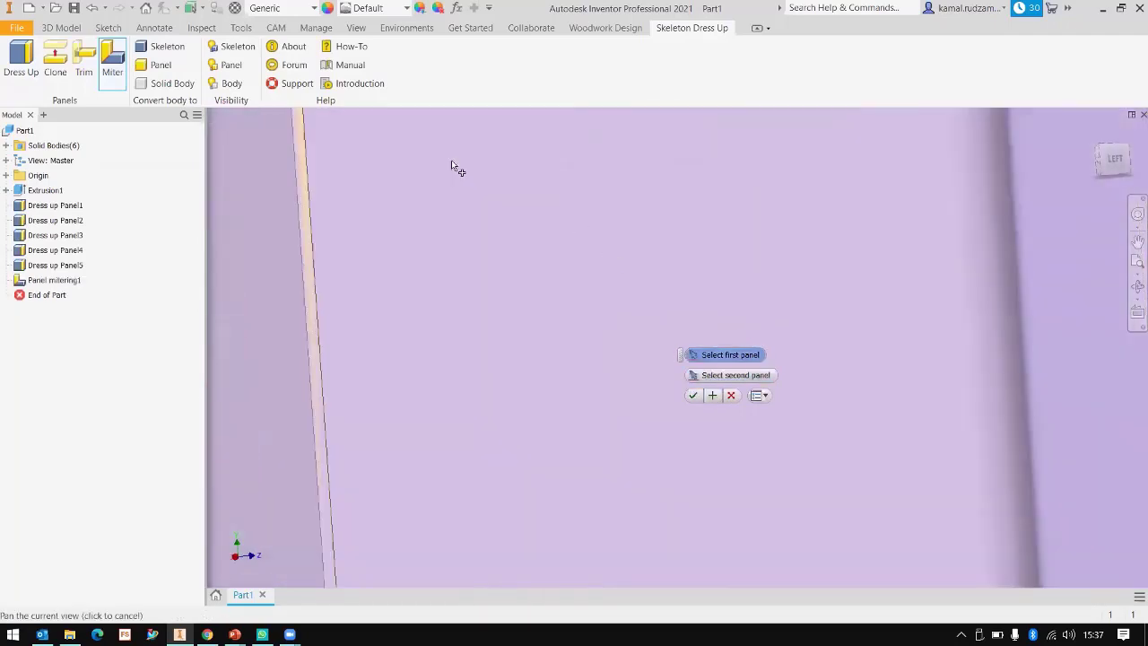
pyautogui.scroll(-6, 800, 287)
pyautogui.scroll(-2, 884, 250)
pyautogui.moveTo(884, 250); pyautogui.dragTo(835, 220, button='middle')
pyautogui.scroll(-4, 779, 289)
pyautogui.scroll(6, 781, 285)
pyautogui.keyDown('shift'); pyautogui.moveTo(836, 220); pyautogui.dragTo(801, 242, button='middle'); pyautogui.keyUp('shift')
pyautogui.scroll(2, 799, 254)
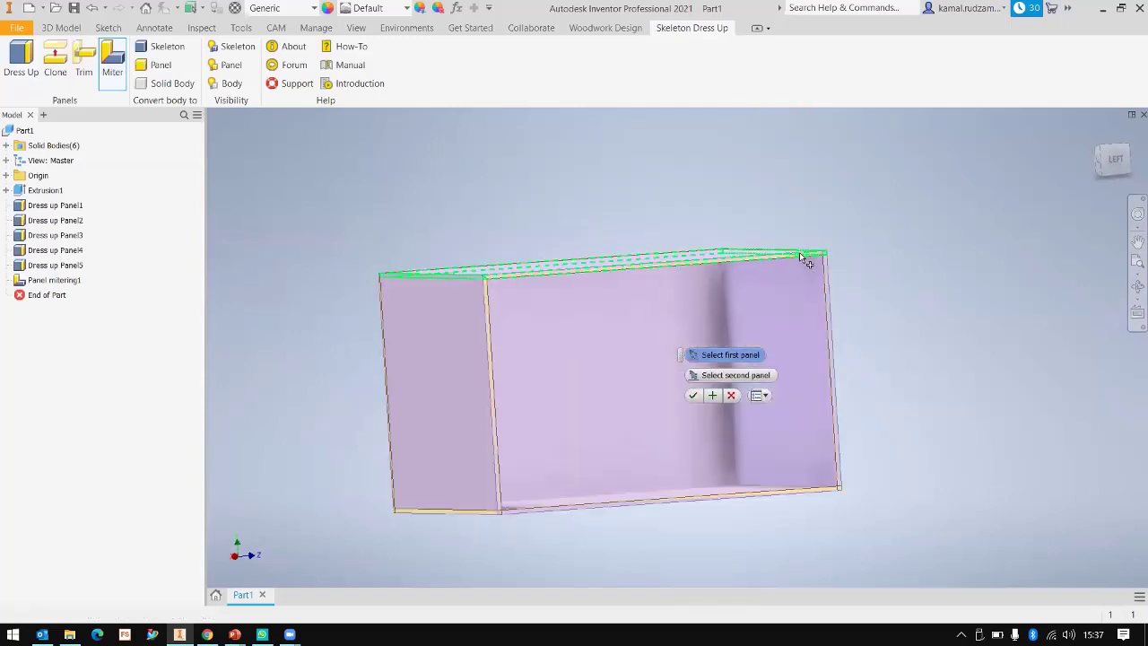
pyautogui.scroll(3, 800, 258)
pyautogui.click(833, 246)
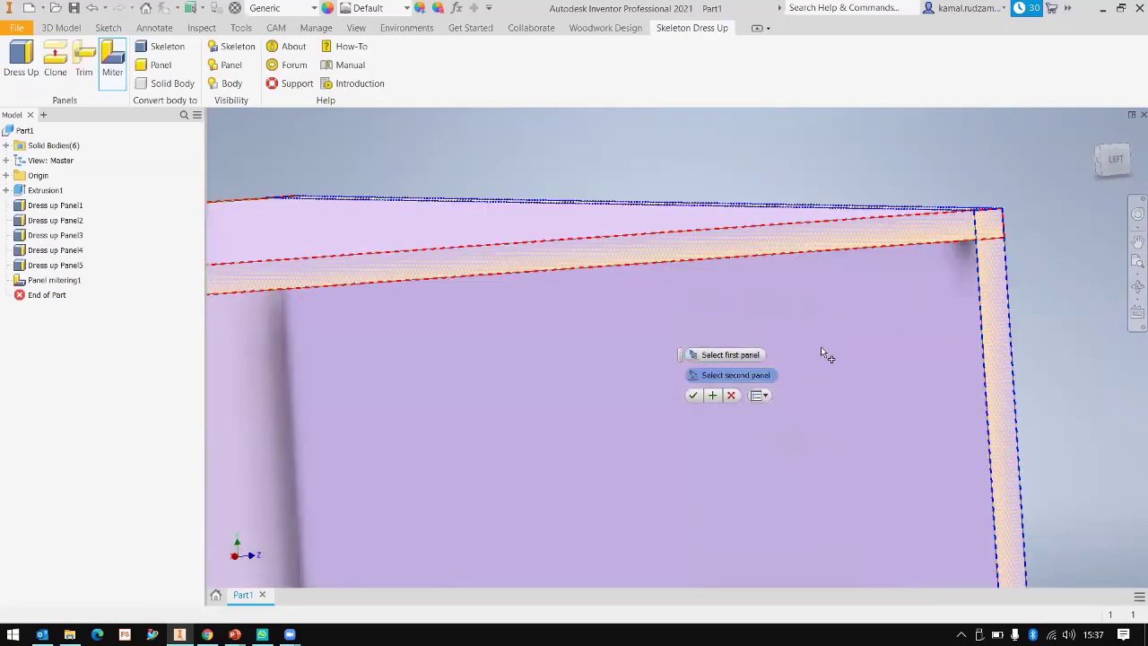
pyautogui.click(713, 396)
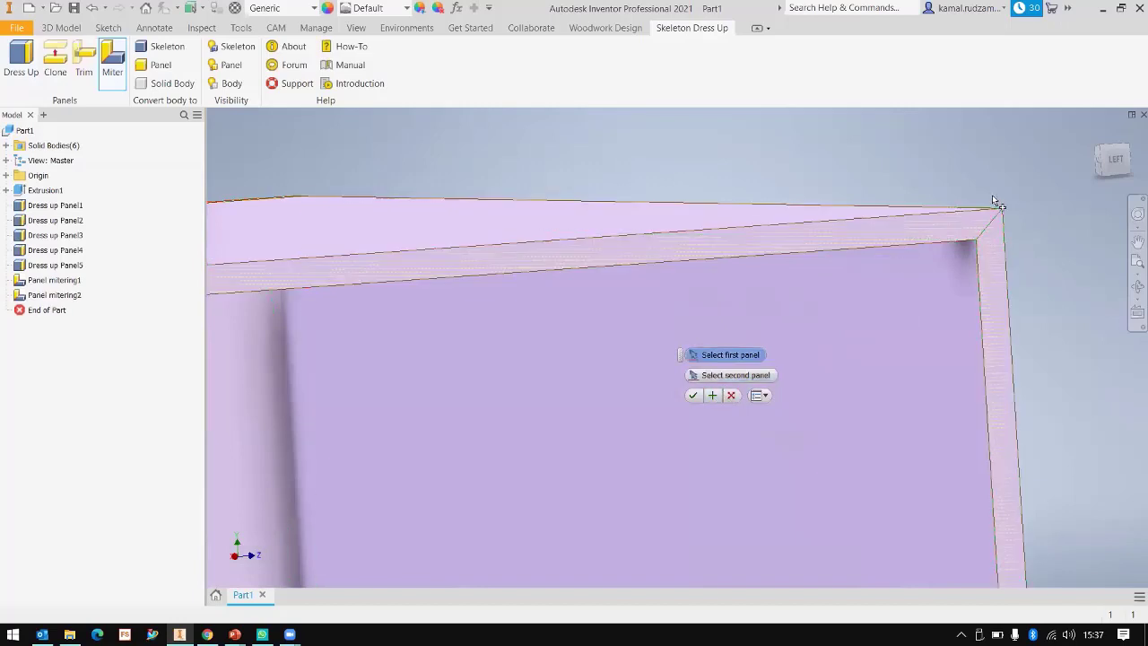
# - Trim the top, bottom, front and back panels using the closed right end panel as the bounding component
pyautogui.scroll(-6, 992, 220)
pyautogui.scroll(5, 992, 223)
pyautogui.keyDown('shift'); pyautogui.moveTo(912, 254); pyautogui.dragTo(785, 305, button='middle'); pyautogui.keyUp('shift')
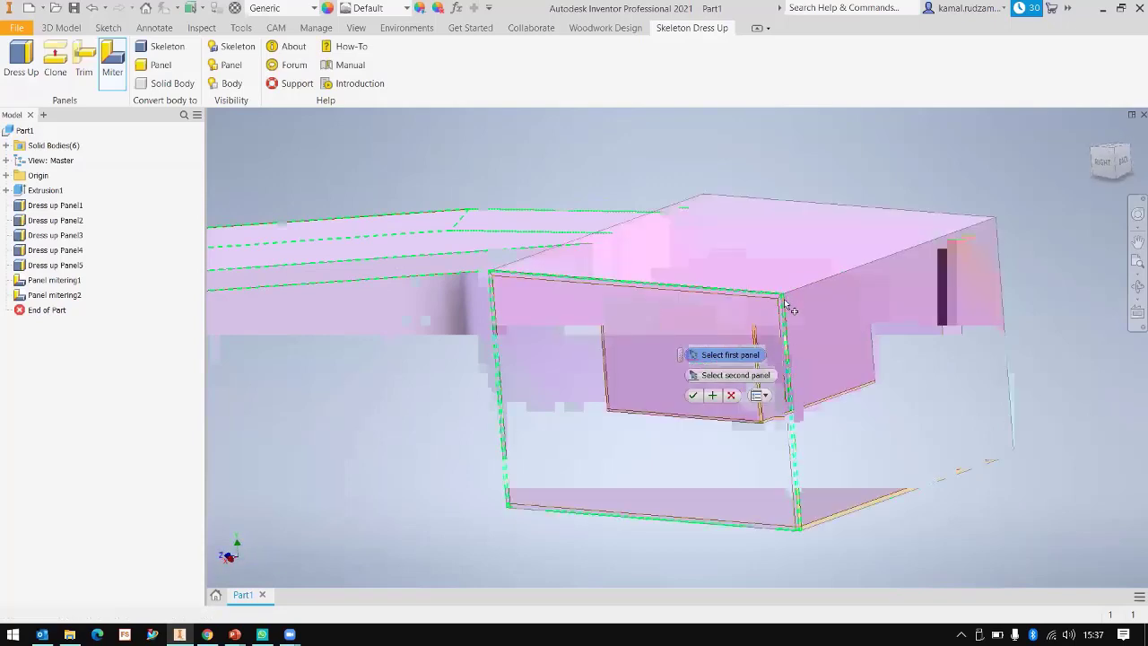
pyautogui.click(83, 59)
pyautogui.keyDown('shift'); pyautogui.moveTo(870, 310); pyautogui.dragTo(640, 276, button='middle'); pyautogui.keyUp('shift')
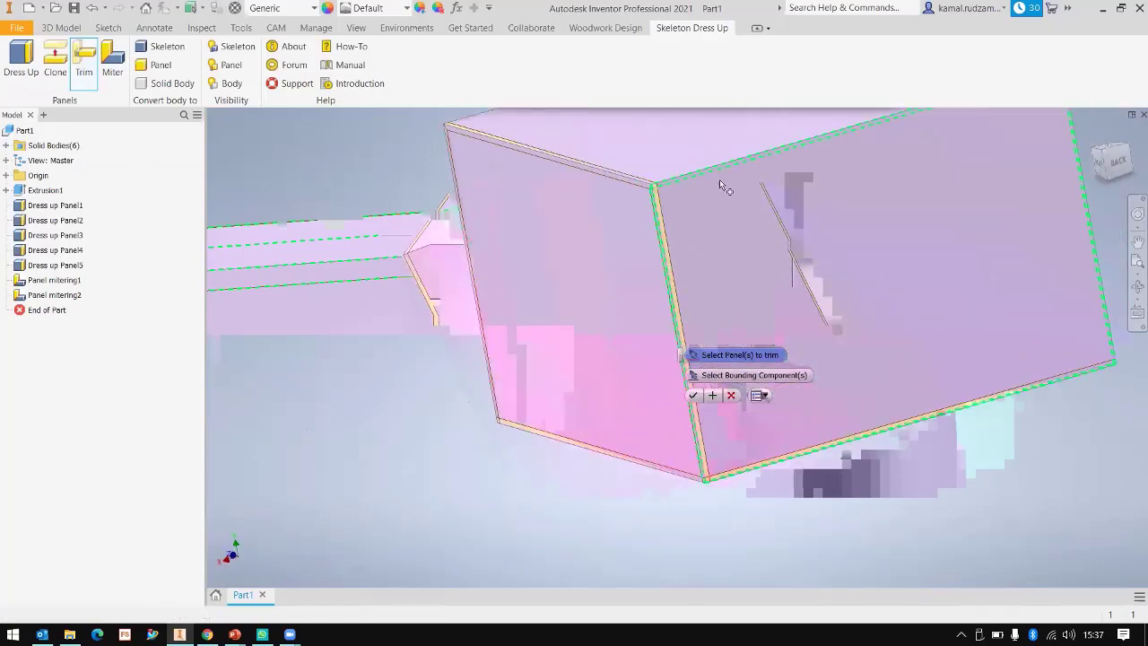
pyautogui.keyDown('shift'); pyautogui.moveTo(702, 191); pyautogui.dragTo(451, 251, button='middle'); pyautogui.keyUp('shift')
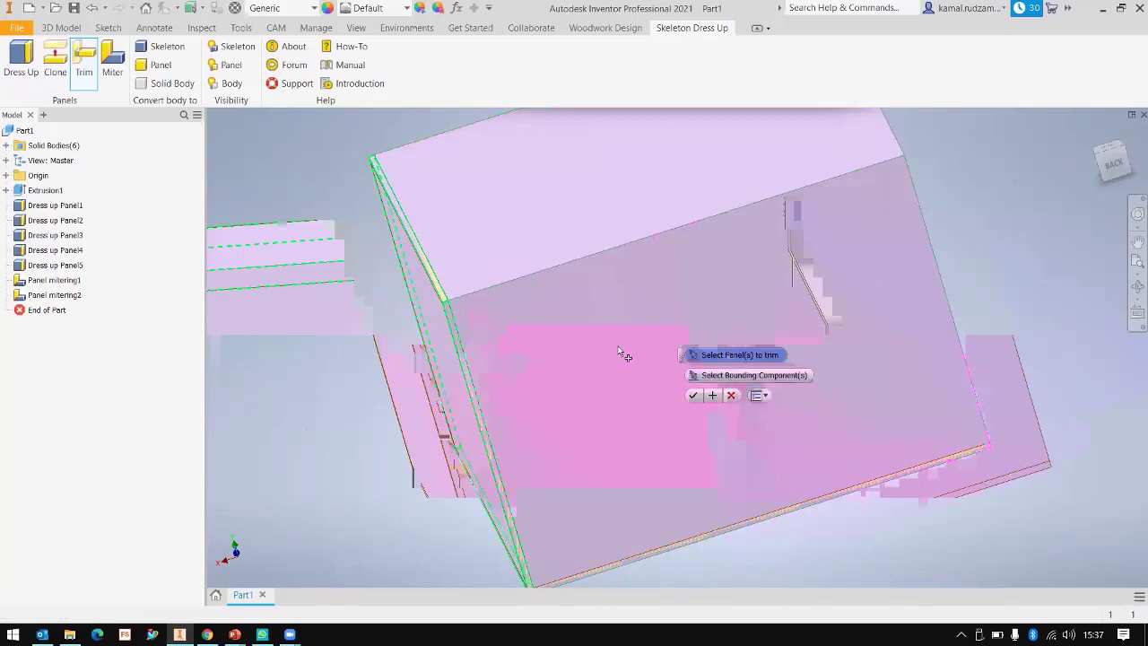
pyautogui.click(506, 326)
pyautogui.keyDown('shift'); pyautogui.moveTo(492, 292); pyautogui.dragTo(683, 219, button='middle'); pyautogui.keyUp('shift')
pyautogui.click(693, 235)
pyautogui.keyDown('shift'); pyautogui.moveTo(832, 234); pyautogui.dragTo(630, 205, button='middle'); pyautogui.keyUp('shift')
pyautogui.click(606, 471)
pyautogui.keyDown('shift'); pyautogui.moveTo(616, 312); pyautogui.dragTo(622, 361, button='middle'); pyautogui.keyUp('shift')
pyautogui.click(711, 375)
pyautogui.click(657, 316)
pyautogui.click(711, 394)
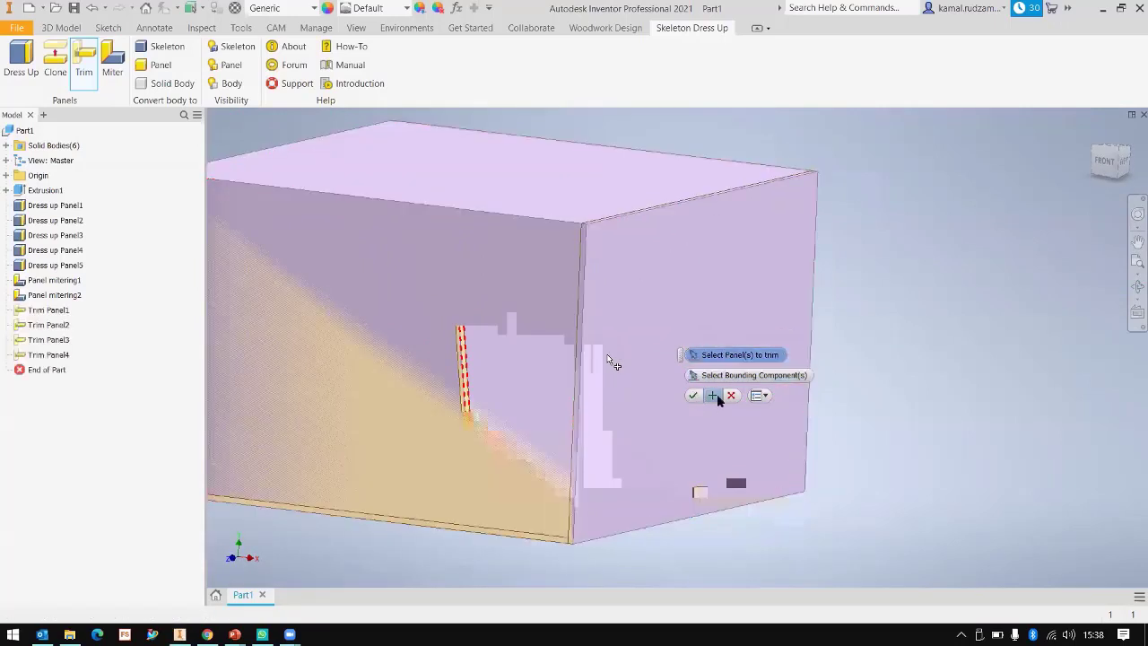
pyautogui.press('Escape')
# - Examine the trimmed panel joint at the upper front corner of the closed right end
pyautogui.keyDown('shift'); pyautogui.moveTo(572, 252); pyautogui.dragTo(456, 230, button='middle'); pyautogui.keyUp('shift')
pyautogui.scroll(5, 654, 268)
pyautogui.scroll(-5, 654, 268)
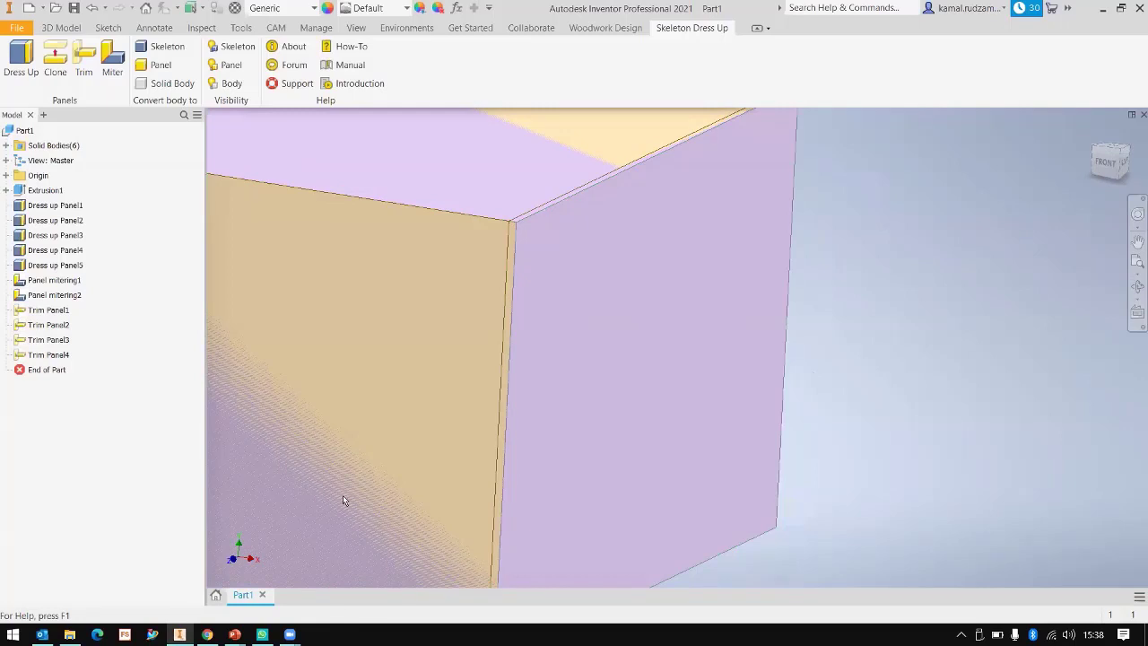
pyautogui.scroll(4, 520, 218)
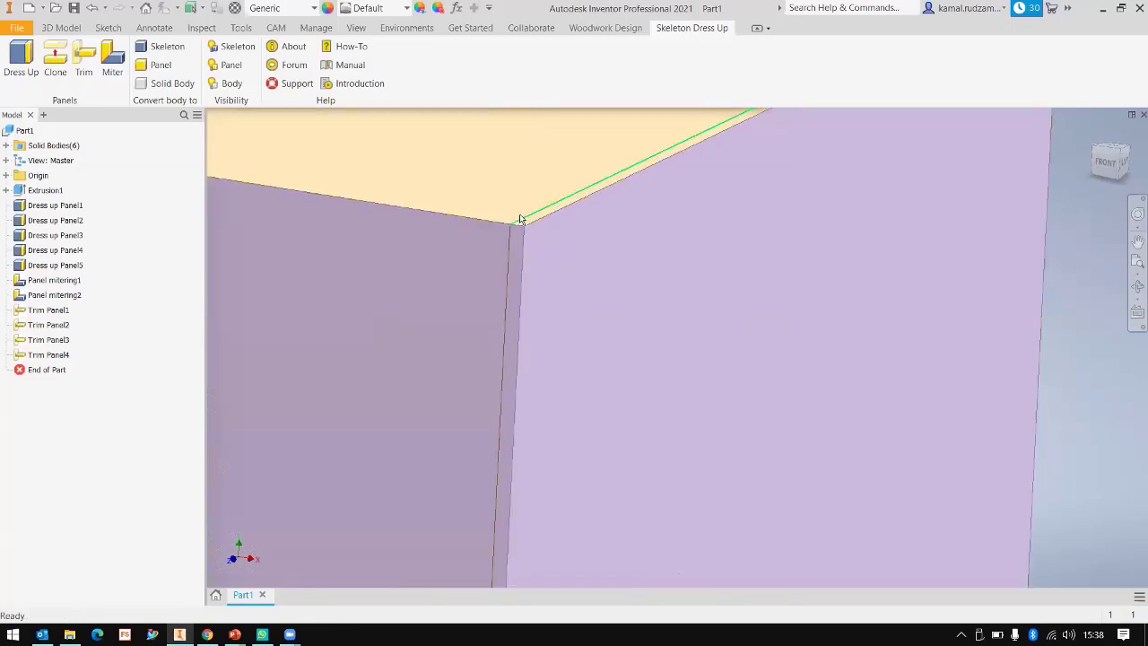
pyautogui.keyDown('shift'); pyautogui.moveTo(459, 274); pyautogui.dragTo(614, 273, button='middle'); pyautogui.keyUp('shift')
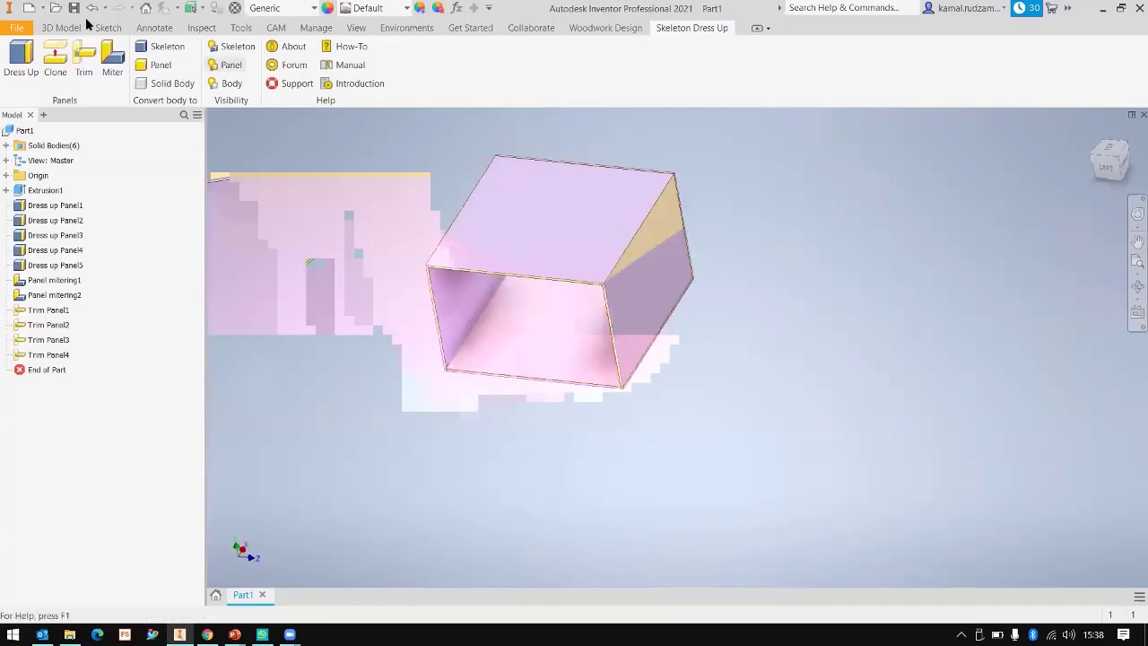
# - Place a work plane directly on the top face of the box and delete it
pyautogui.click(74, 30)
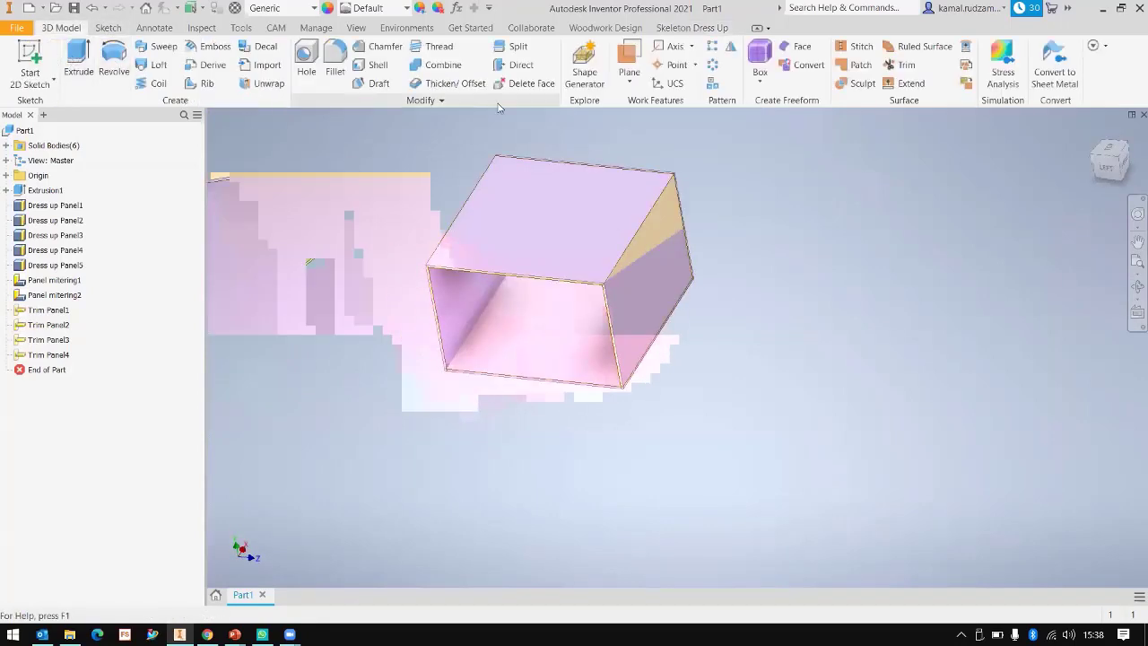
pyautogui.click(628, 56)
pyautogui.click(534, 252)
pyautogui.click(534, 253)
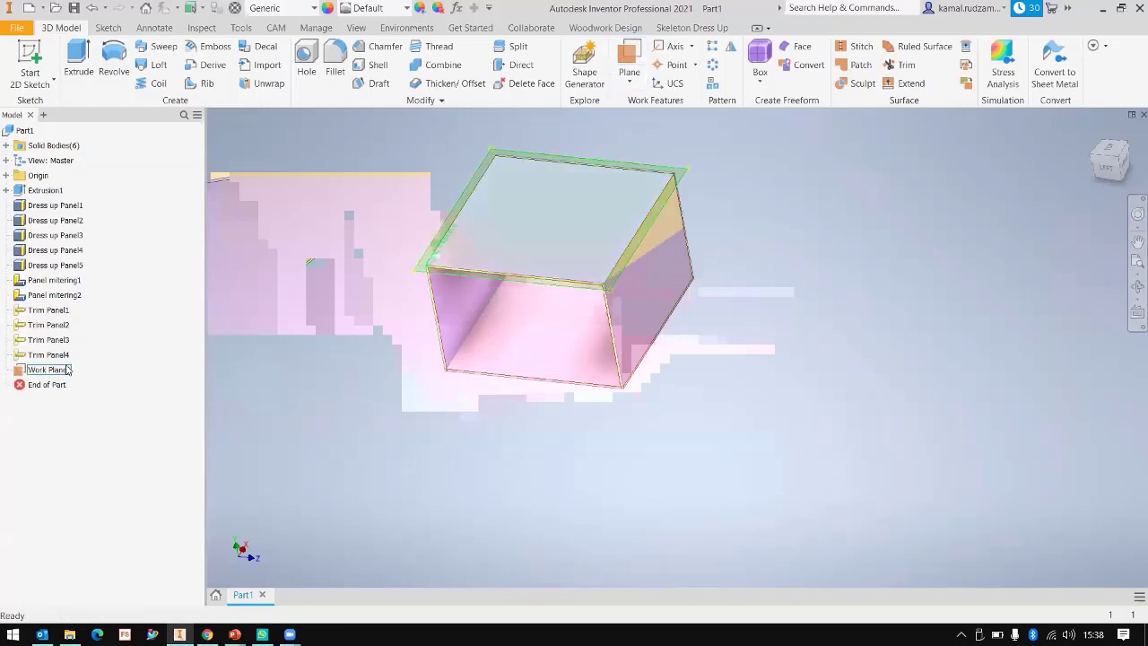
pyautogui.click(54, 370)
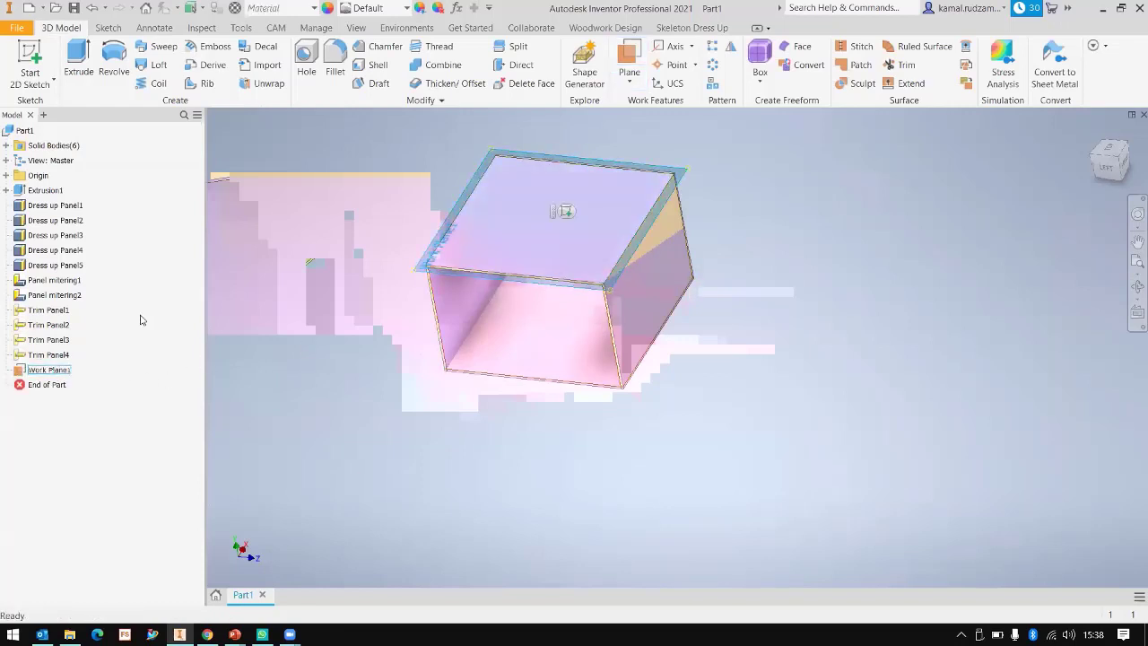
pyautogui.rightClick(69, 373)
pyautogui.click(95, 402)
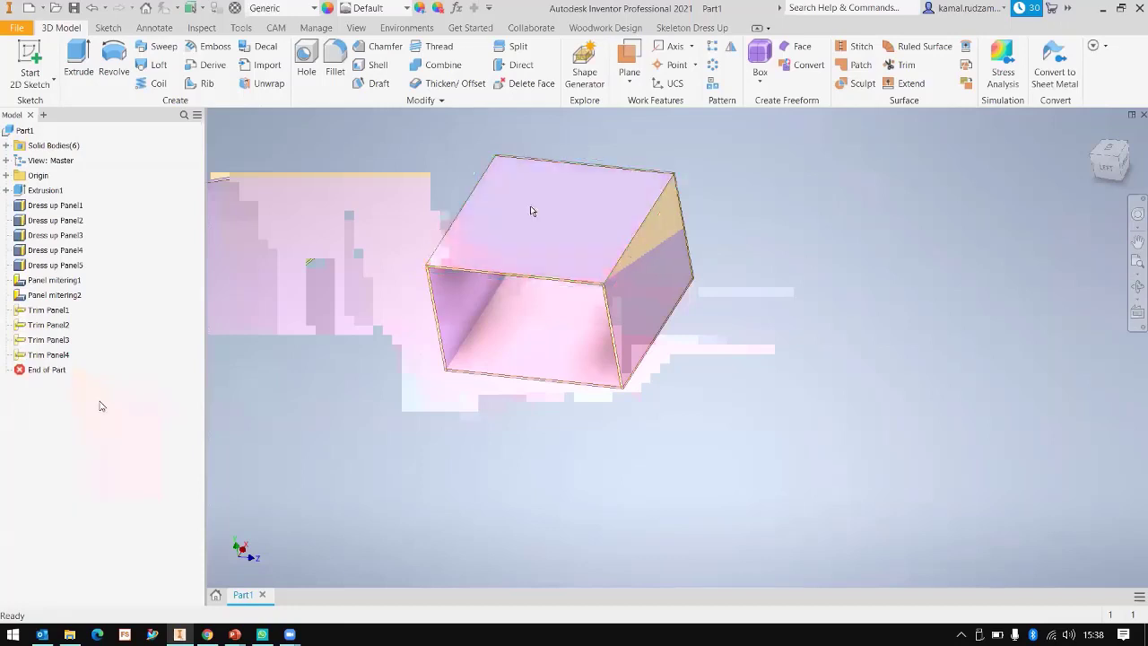
# - Create a work plane offset -500 from the top face of the box
pyautogui.click(629, 56)
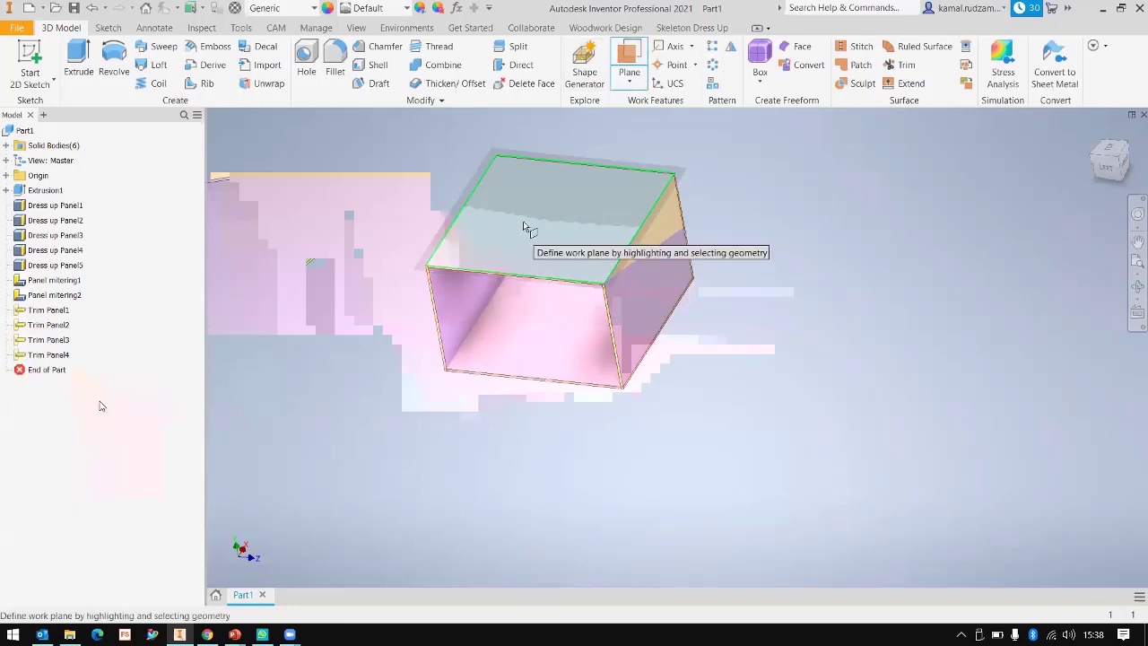
pyautogui.click(532, 269)
pyautogui.write('-500')
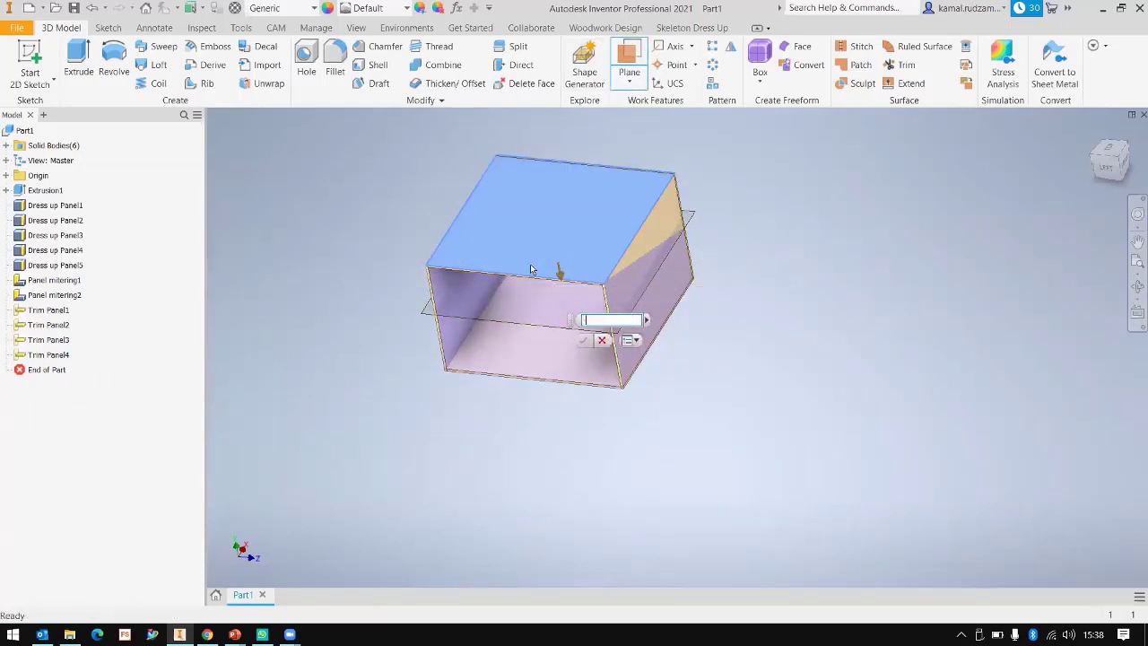
pyautogui.press('Return')
pyautogui.keyDown('shift'); pyautogui.moveTo(566, 284); pyautogui.dragTo(607, 267, button='middle'); pyautogui.keyUp('shift')
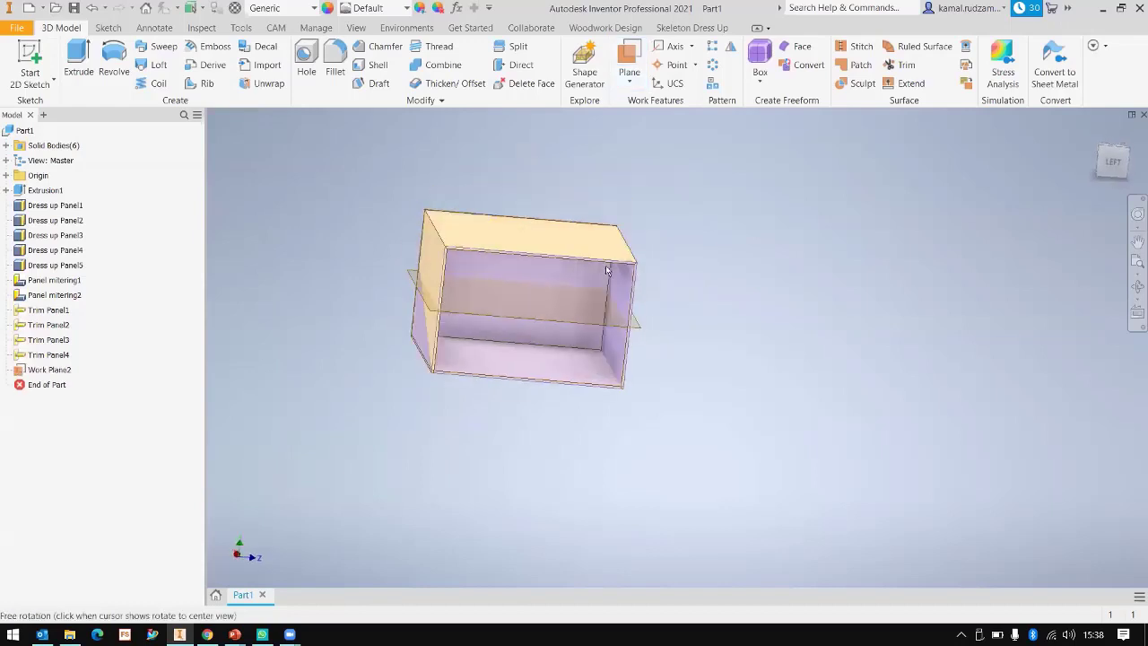
pyautogui.click(691, 28)
pyautogui.click(22, 59)
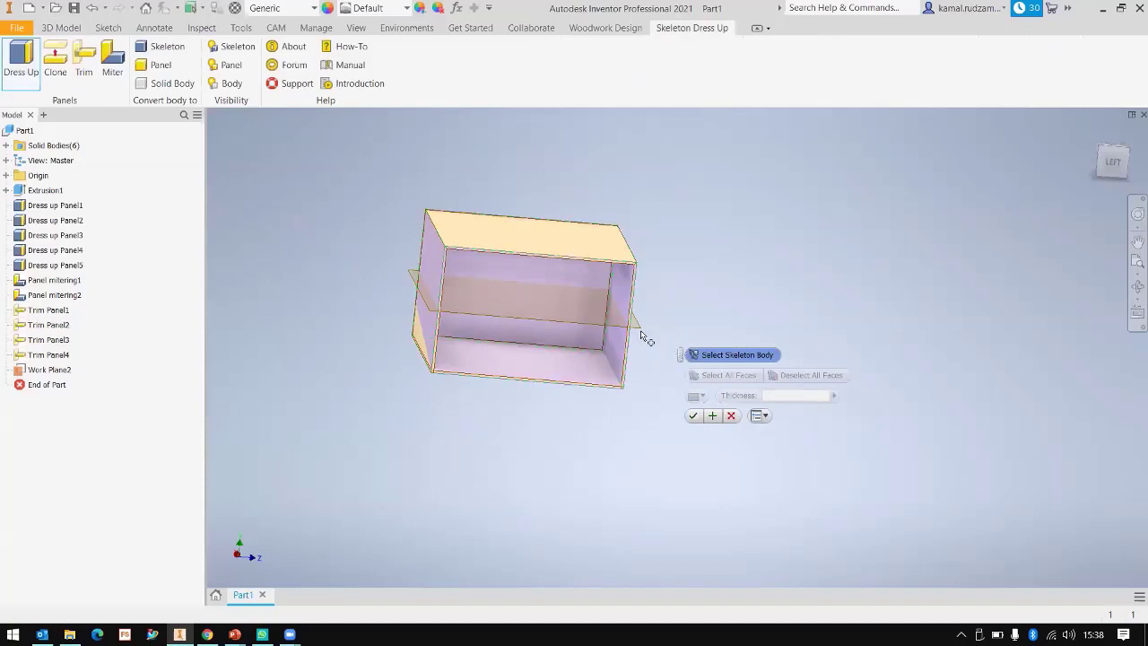
pyautogui.press('Escape')
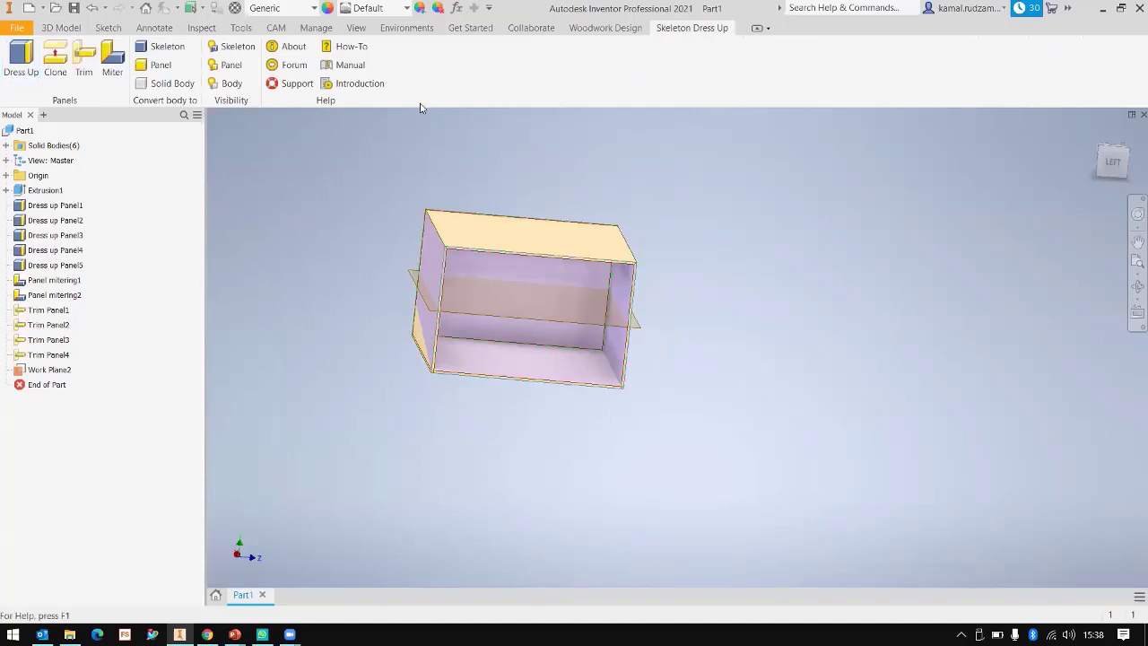
pyautogui.keyDown('shift'); pyautogui.moveTo(571, 247); pyautogui.dragTo(470, 314, button='middle'); pyautogui.keyUp('shift')
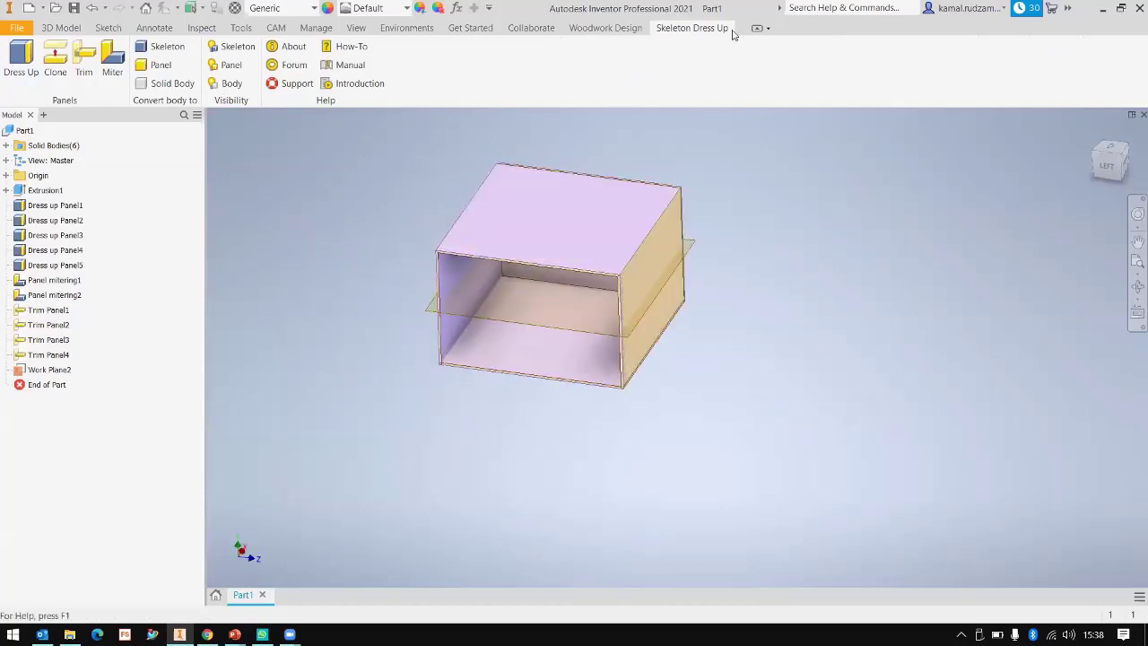
pyautogui.click(153, 29)
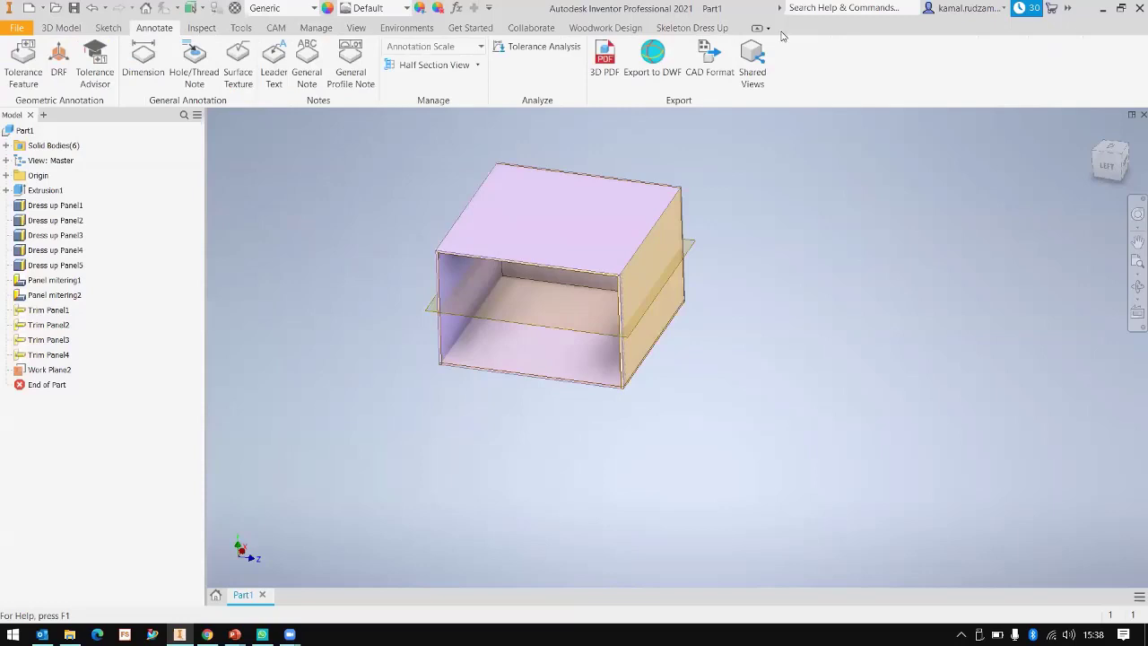
# - Run the woodwork material Assign command and save the part as Part1.ipt in the Workshop Sheetmetal folder
pyautogui.click(620, 28)
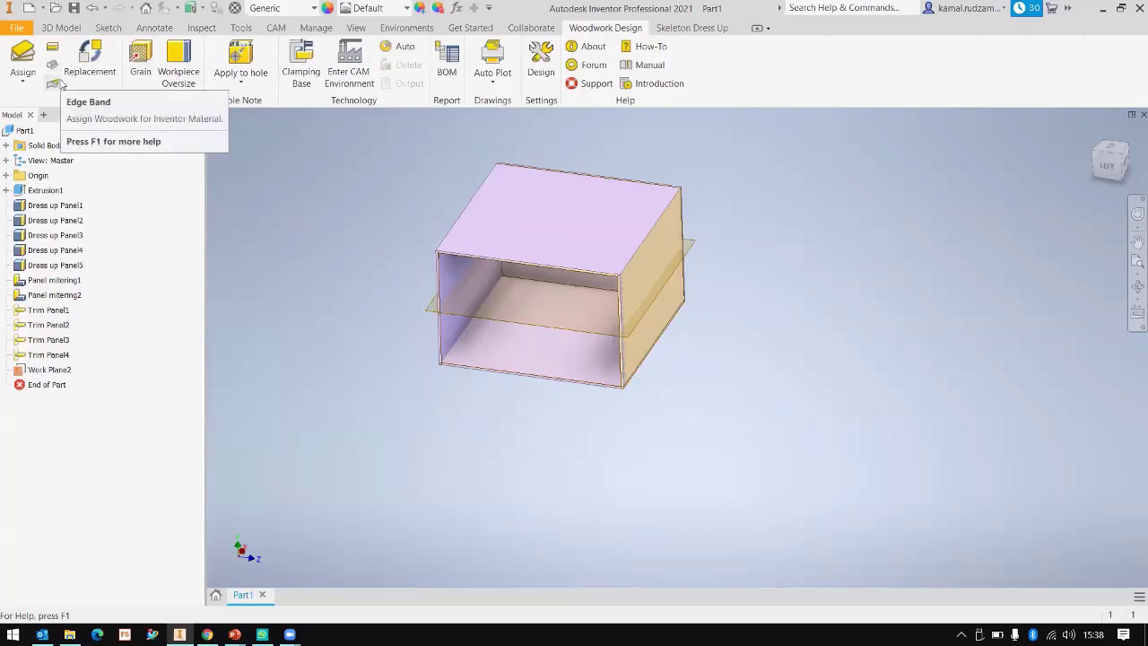
pyautogui.click(23, 65)
pyautogui.click(533, 351)
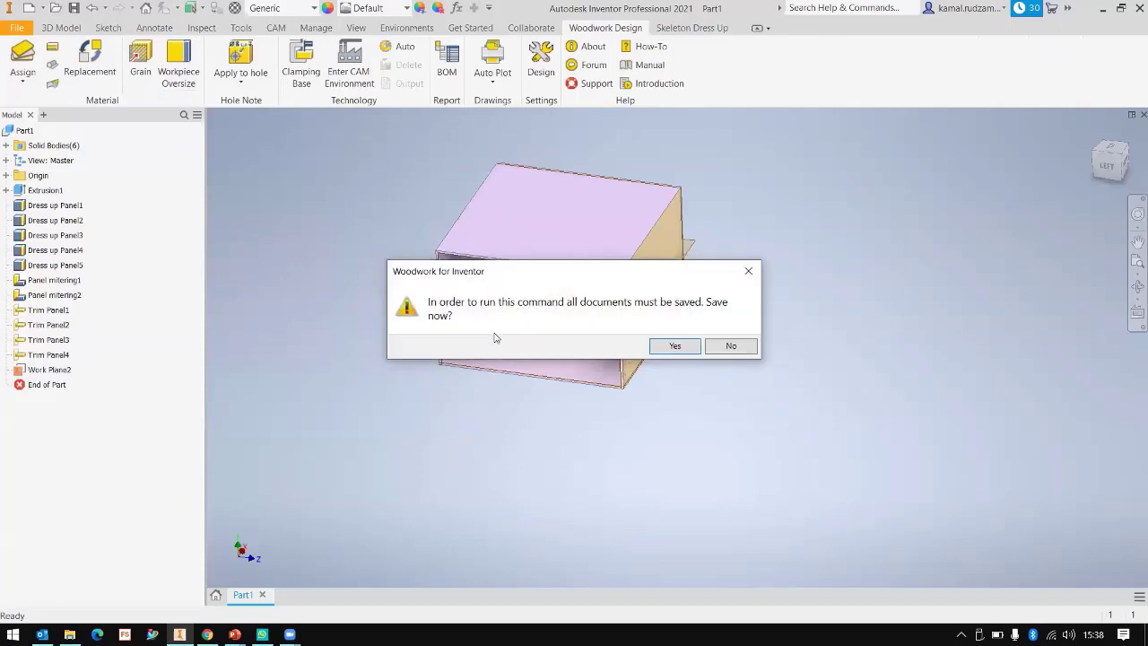
pyautogui.click(688, 350)
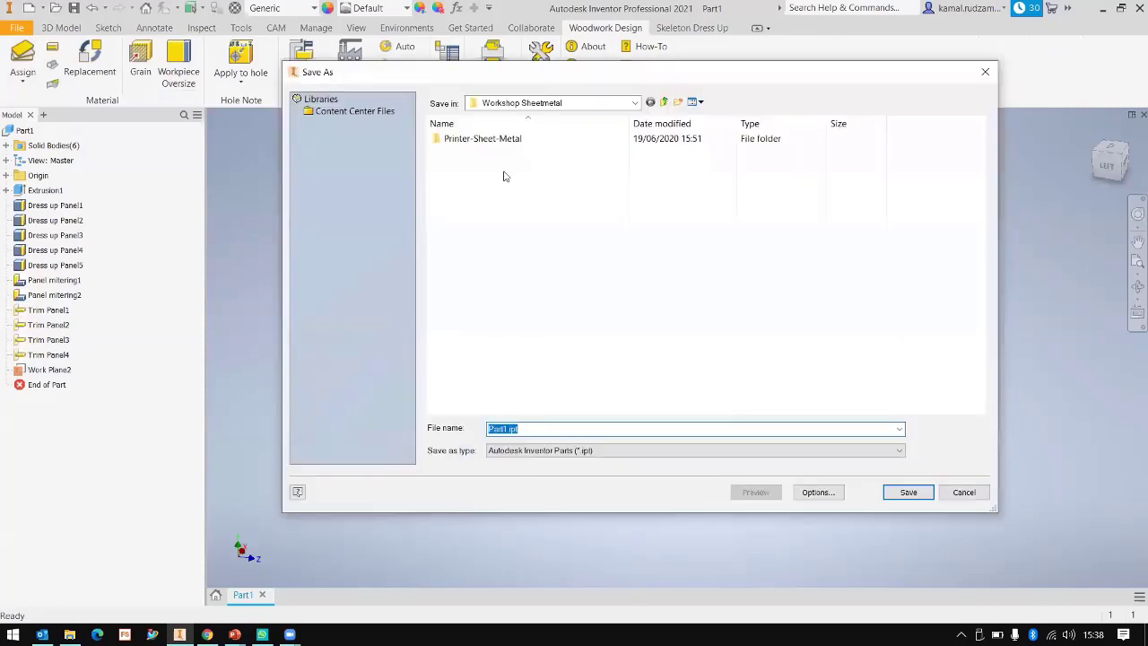
pyautogui.click(901, 498)
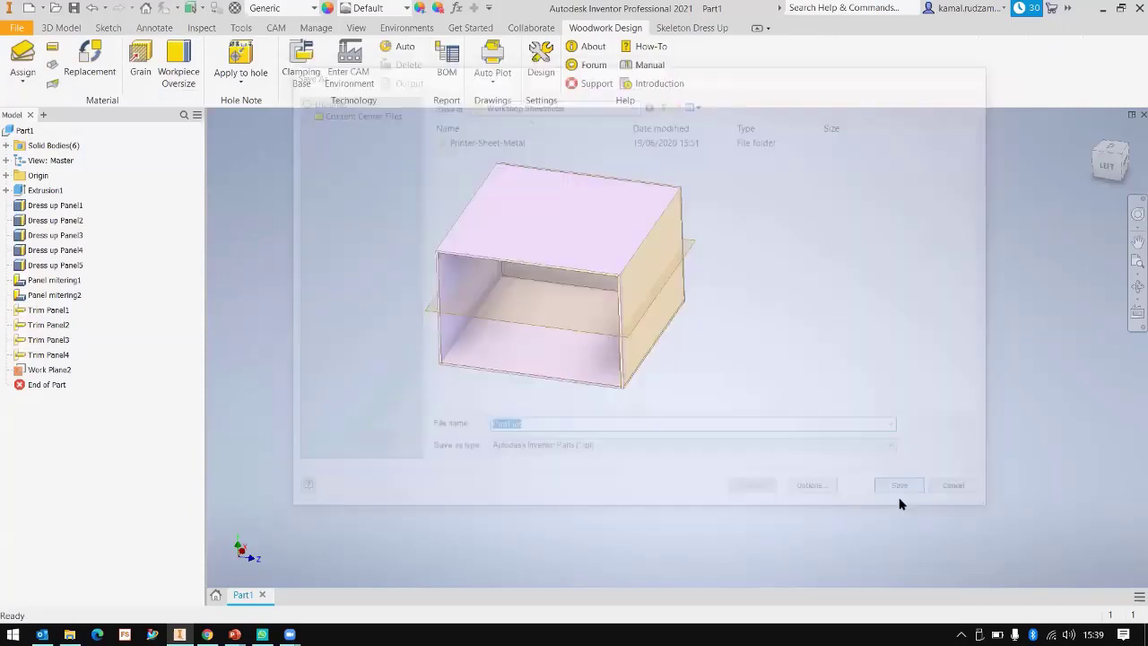
pyautogui.click(729, 347)
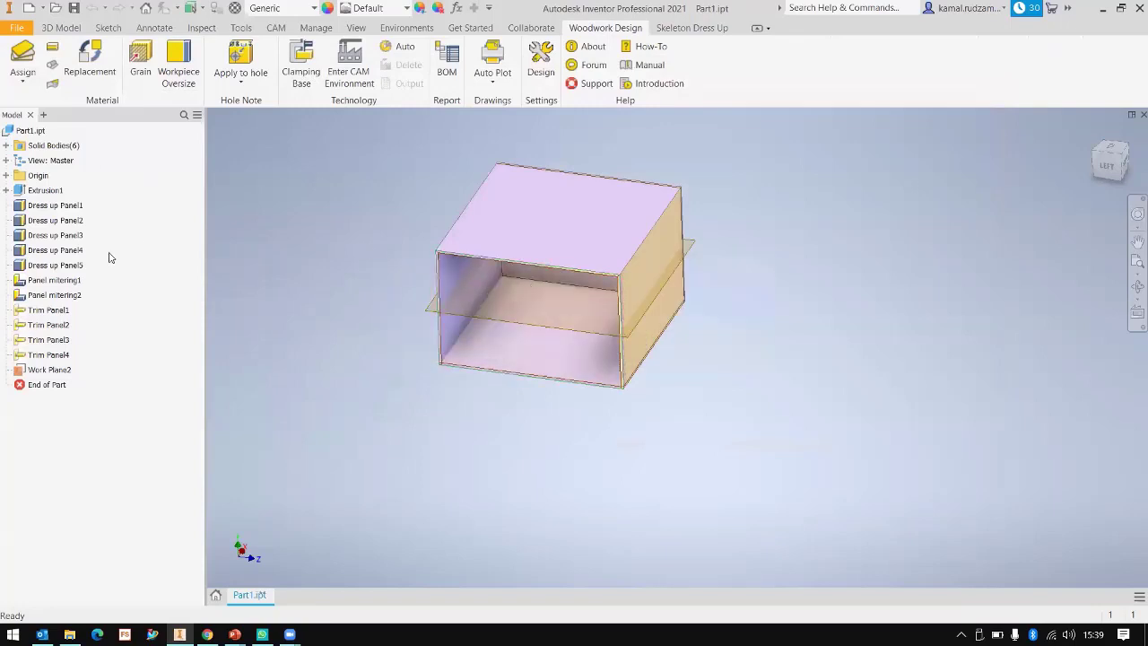
# - Try to assign a woodwork material to the part, including with all five dress-up panels selected
pyautogui.click(34, 54)
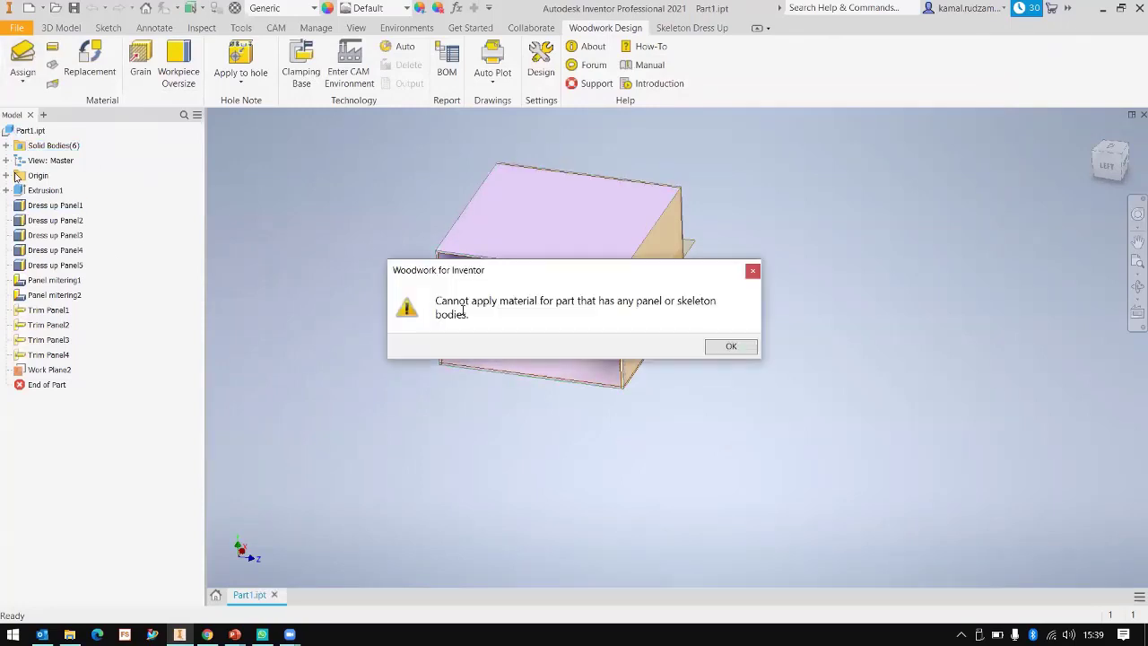
pyautogui.click(729, 347)
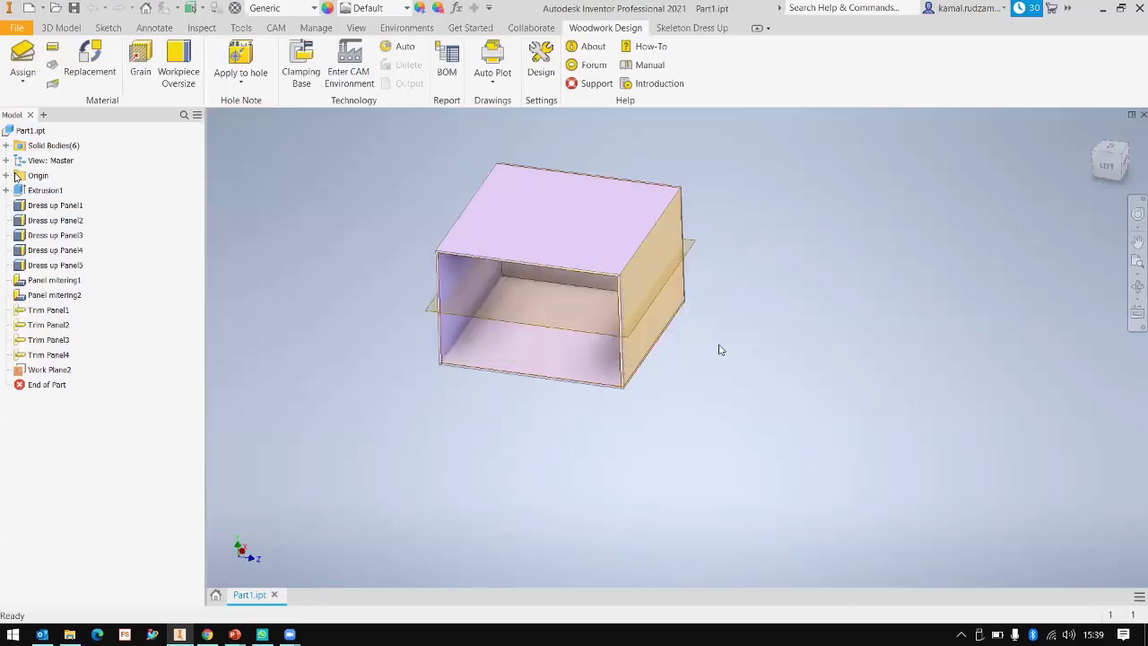
pyautogui.click(54, 205)
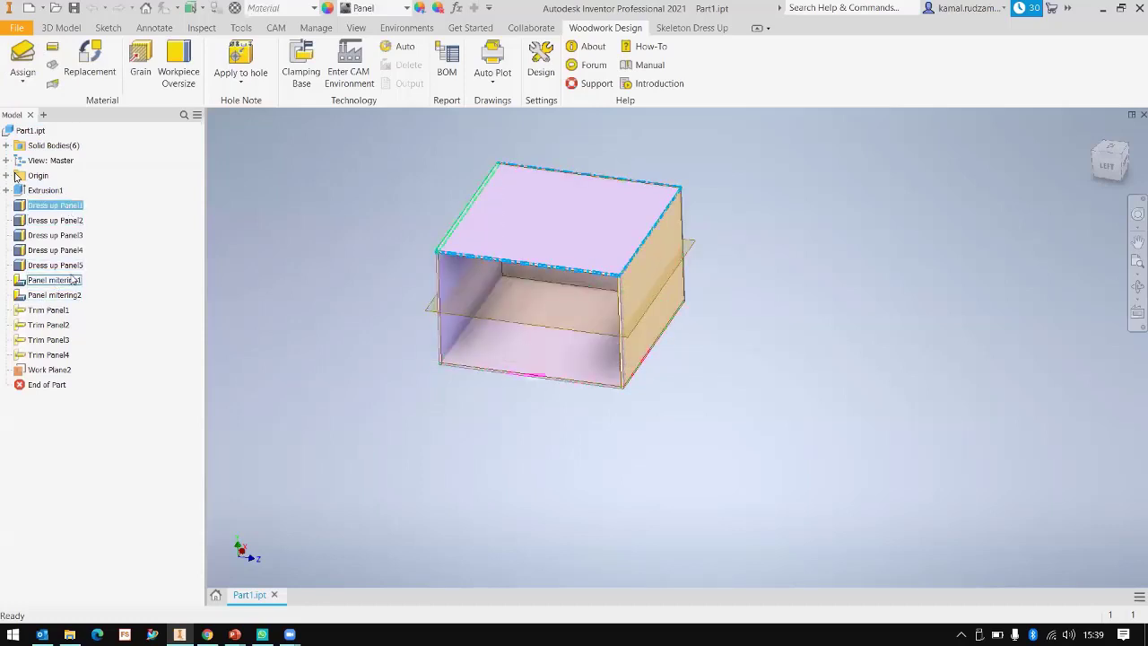
pyautogui.click(70, 265)
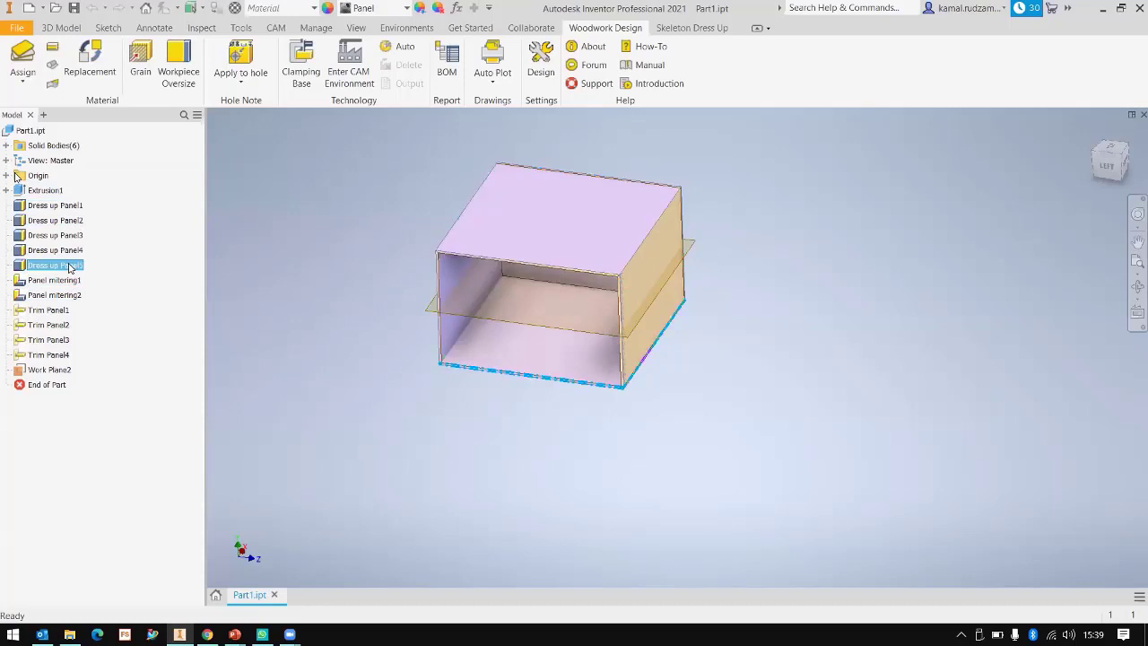
pyautogui.keyDown('shift'); pyautogui.click(61, 209); pyautogui.keyUp('shift')
pyautogui.click(22, 58)
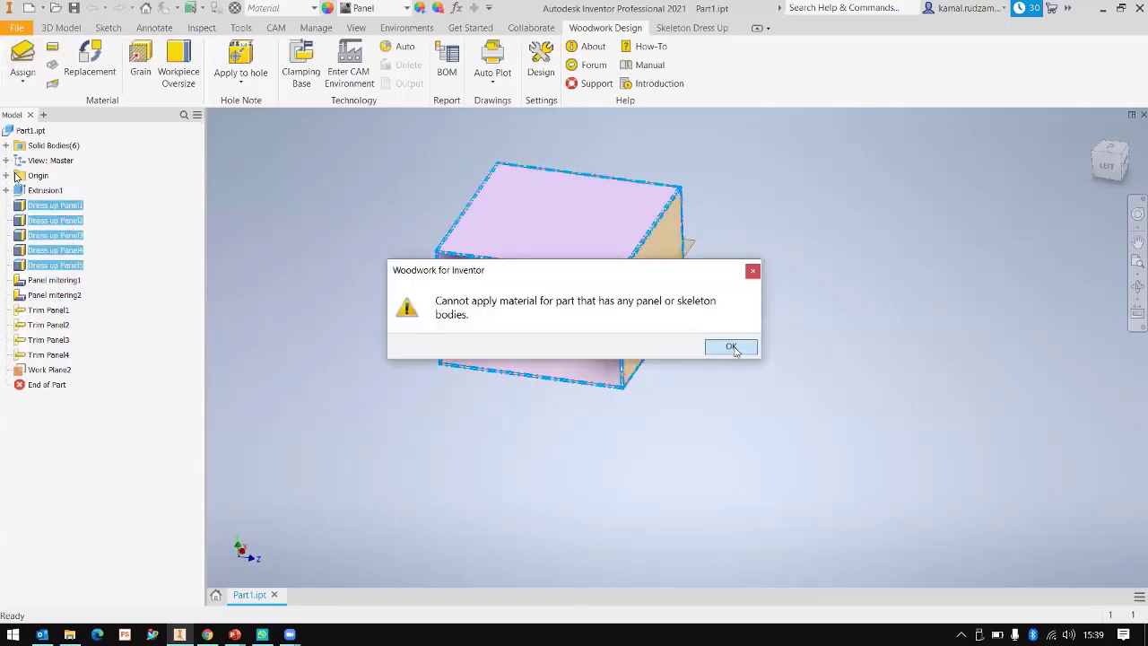
pyautogui.click(732, 347)
# - Open the Material Editor and review the Board materials one by one from BTMB 01 to MDF
pyautogui.click(22, 75)
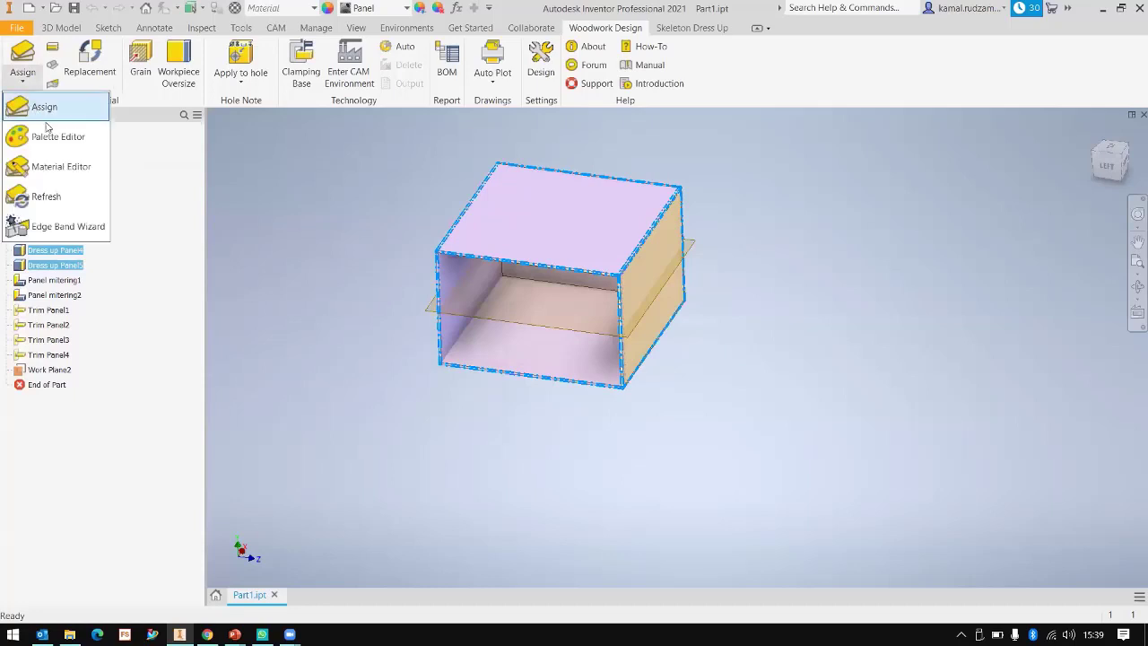
pyautogui.click(70, 172)
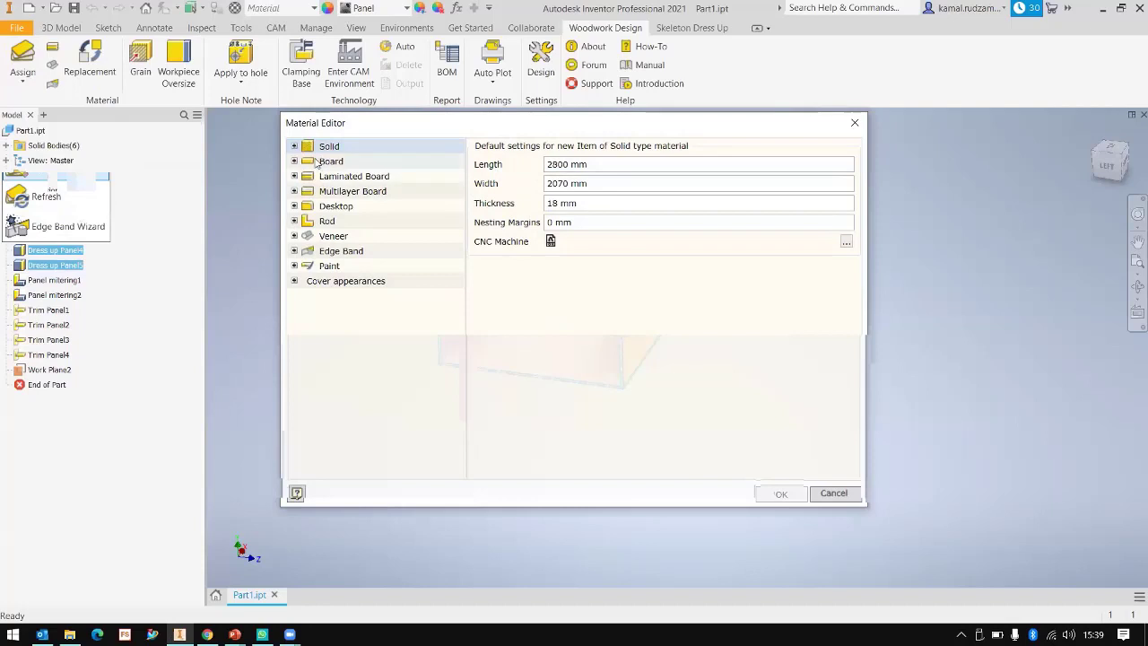
pyautogui.click(317, 162)
pyautogui.click(294, 160)
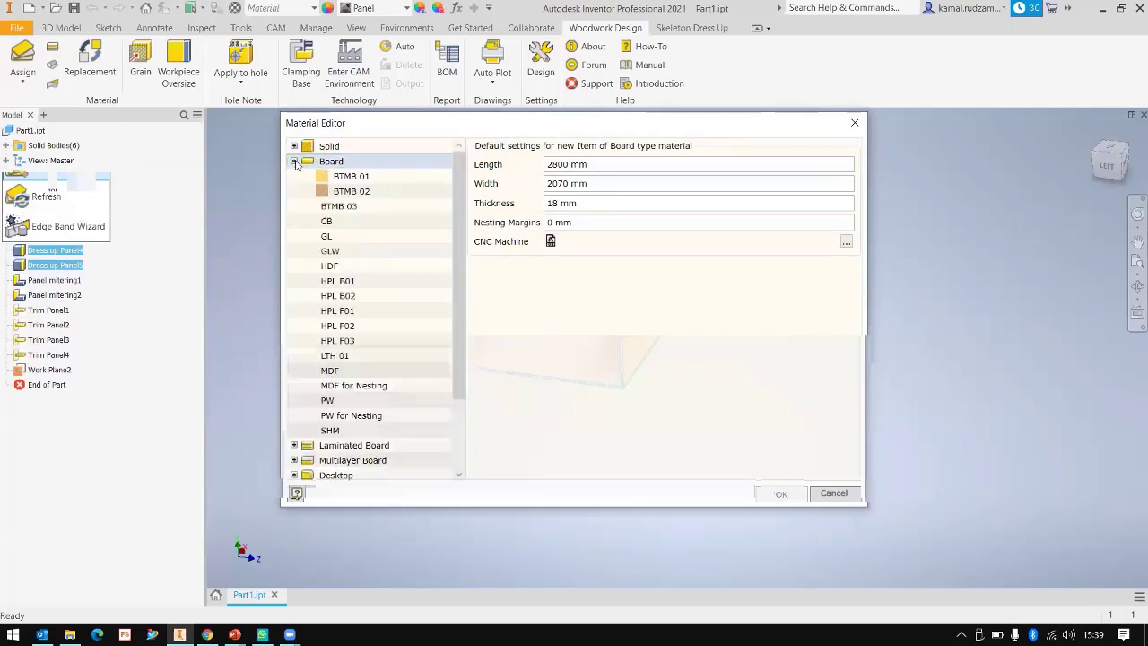
pyautogui.click(363, 177)
pyautogui.click(373, 192)
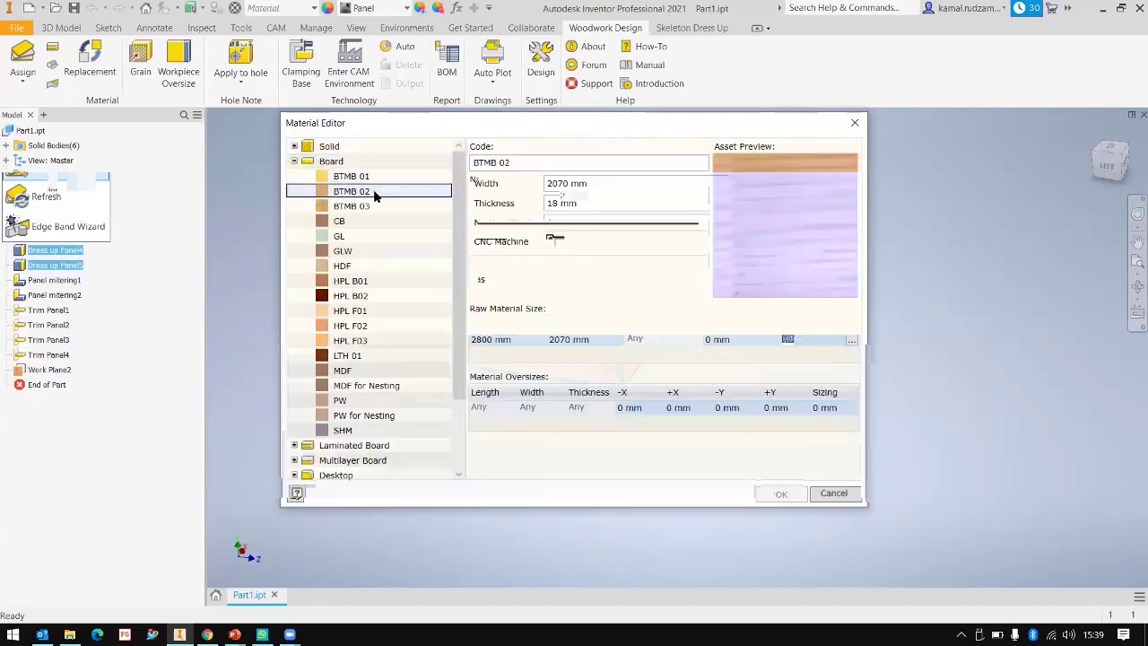
pyautogui.press('Down')
pyautogui.press('Down')
pyautogui.press('Down')
pyautogui.press('Down')
pyautogui.press('Down')
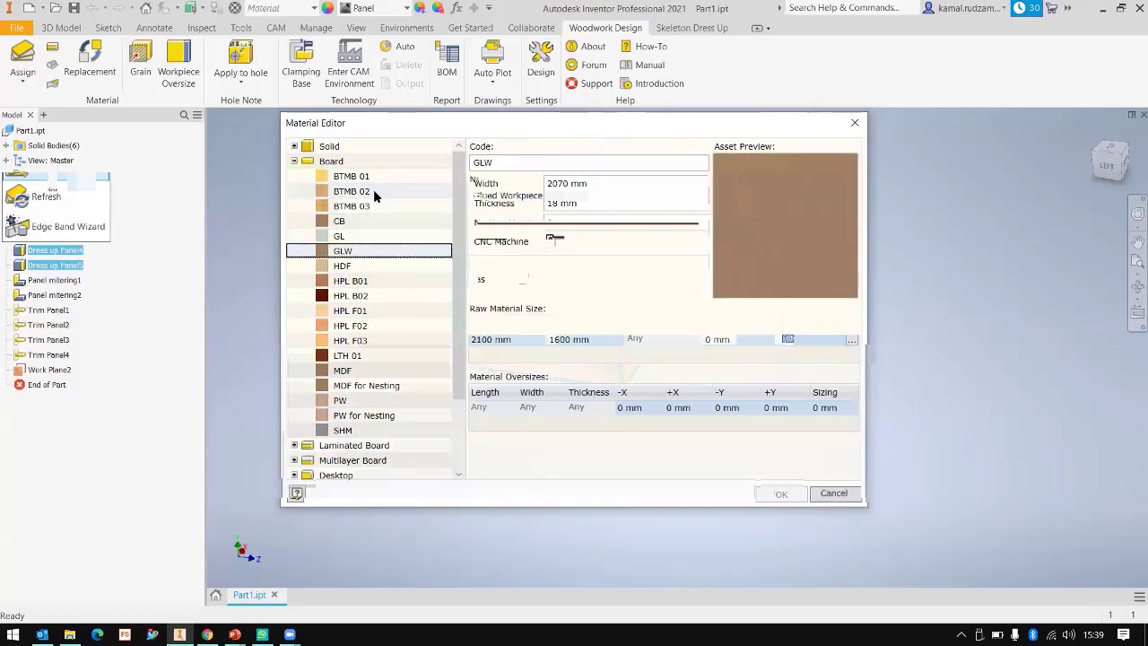
pyautogui.press('Down')
pyautogui.press('Down')
pyautogui.press('Down')
pyautogui.press('Down')
pyautogui.press('Down')
pyautogui.press('Down')
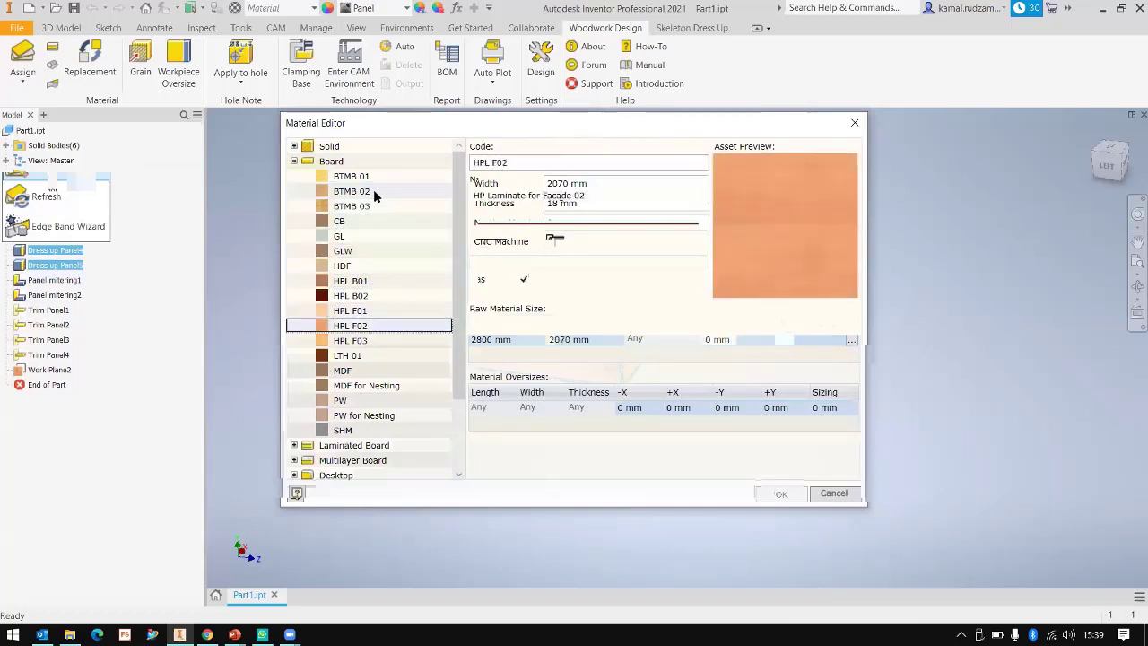
pyautogui.press('Down')
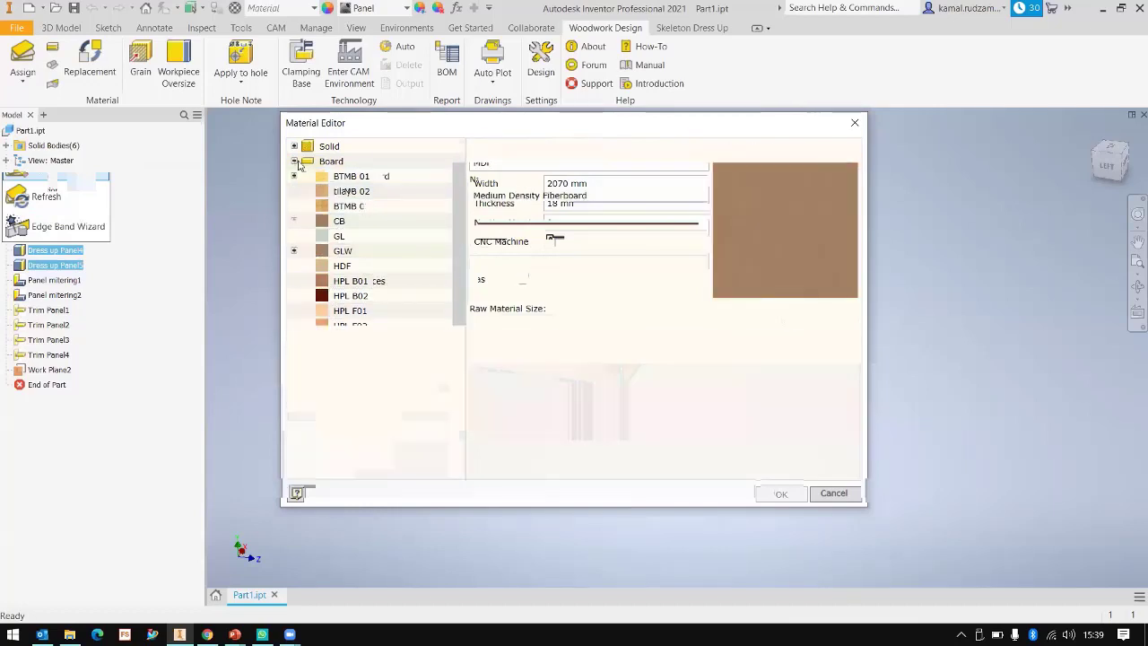
# - Review the Solid materials one by one from SAP to STMB 03 in the Material Editor
pyautogui.click(294, 145)
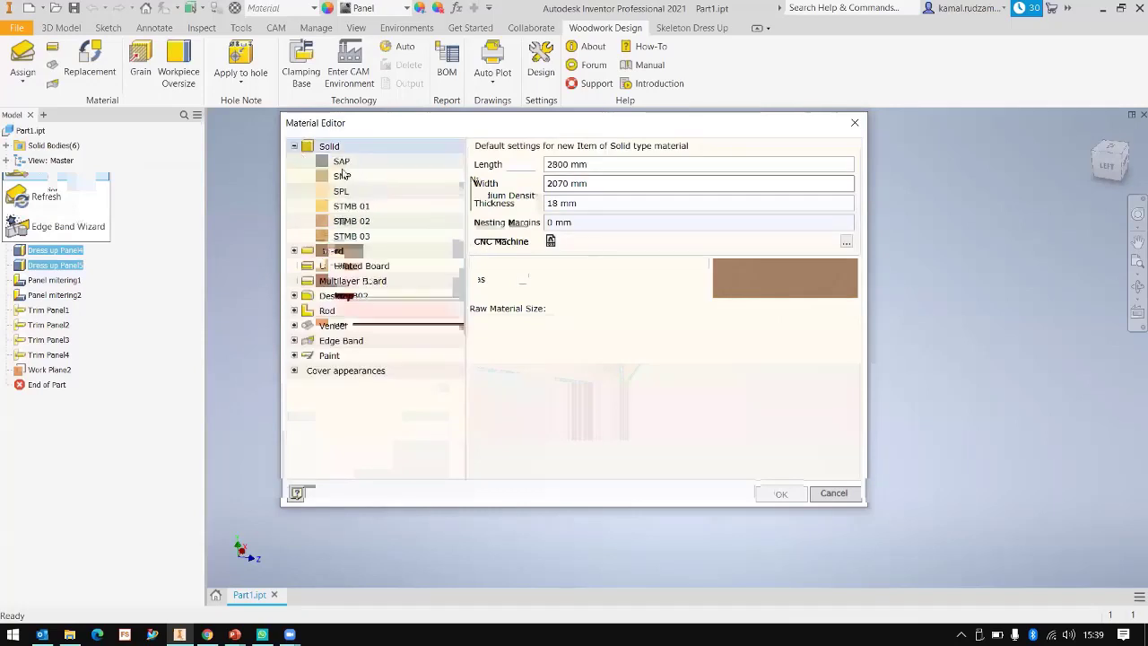
pyautogui.click(349, 163)
pyautogui.press('Down')
pyautogui.press('Down')
pyautogui.press('Down')
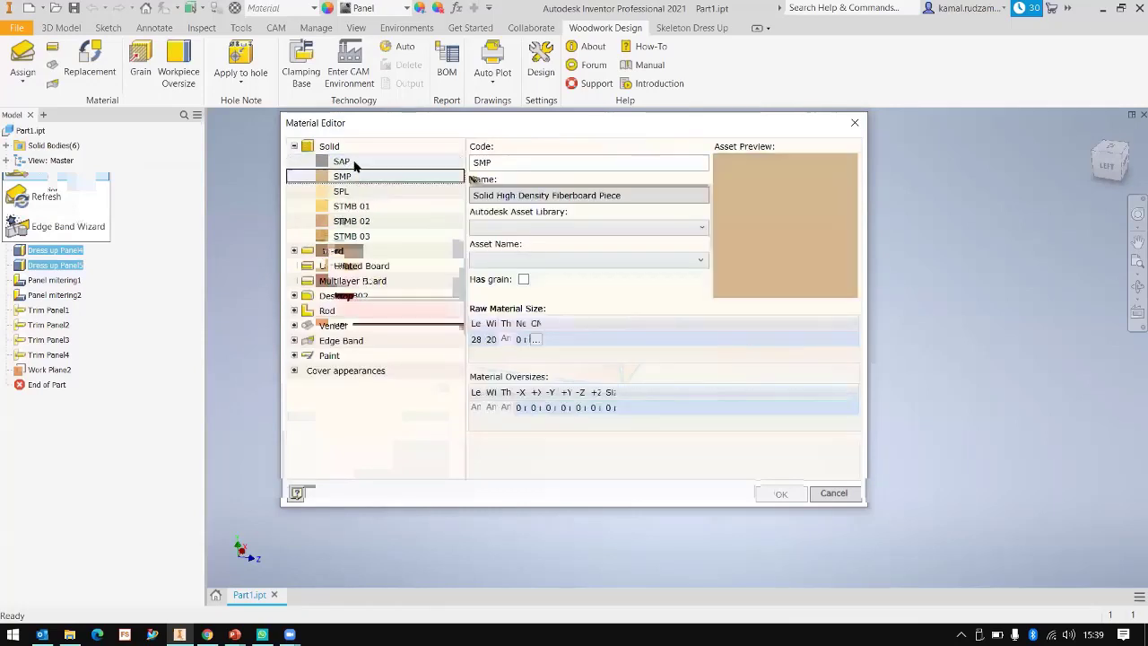
pyautogui.press('Down')
pyautogui.press('Down')
pyautogui.press('Down')
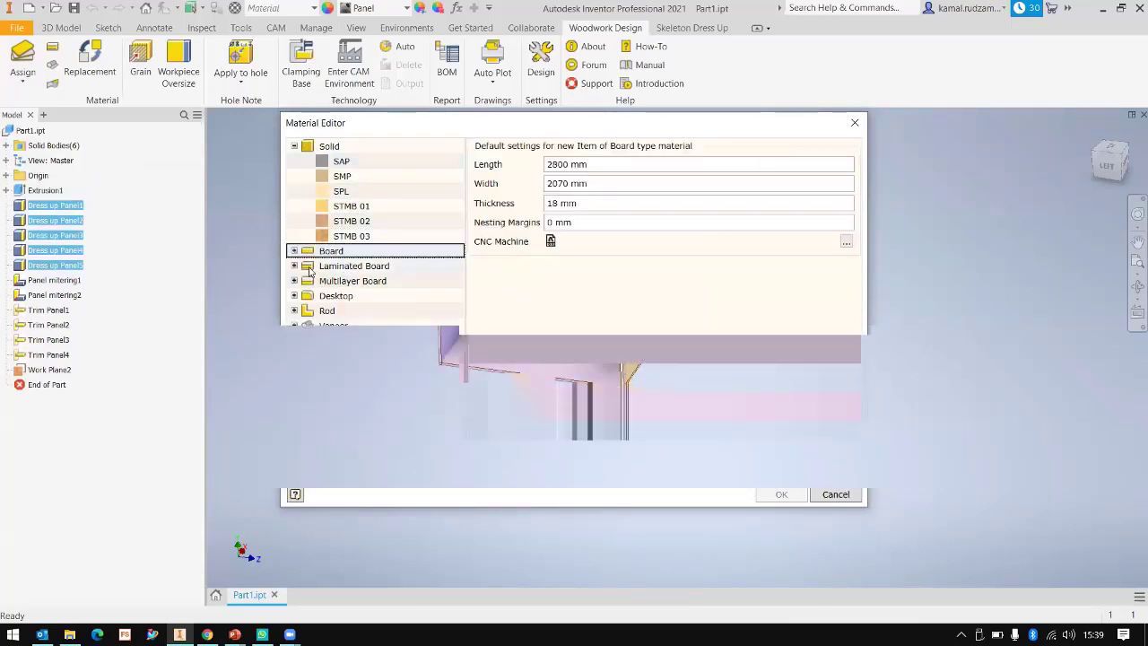
# - Review the Laminated Board materials, including LCB, LMDF and LMDF for Nesting
pyautogui.press('Right')
pyautogui.click(361, 283)
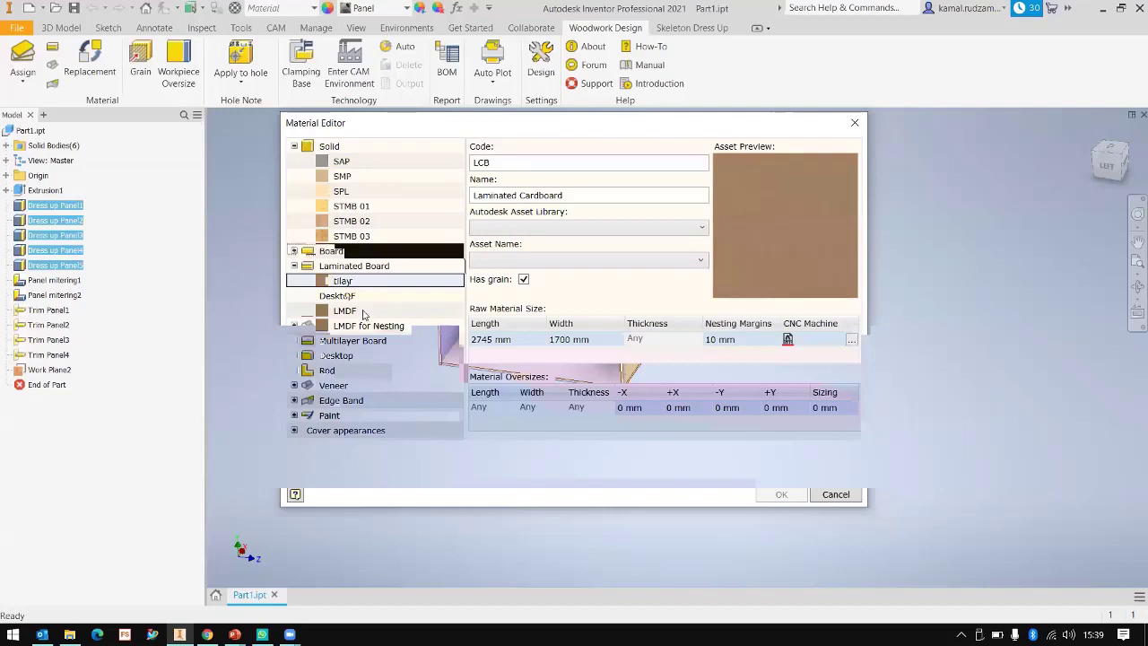
pyautogui.click(363, 312)
pyautogui.click(367, 325)
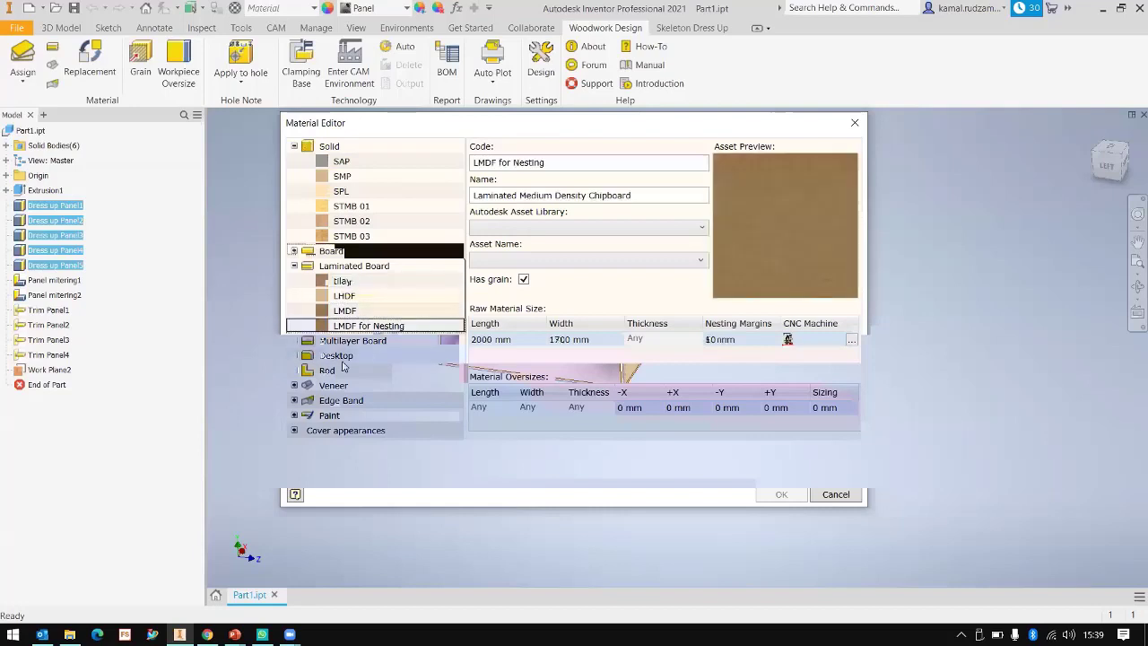
# - Review the Rod materials one by one from ALPF to TMB 02
pyautogui.click(295, 372)
pyautogui.click(362, 386)
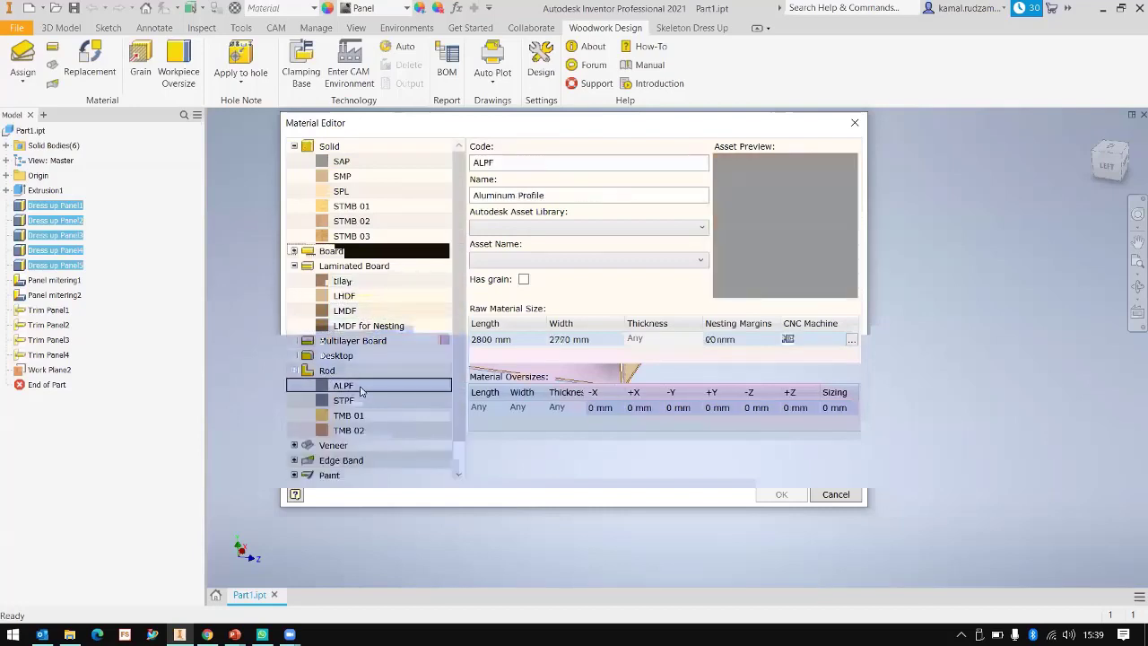
pyautogui.press('Down')
pyautogui.press('Down')
pyautogui.press('Down')
pyautogui.press('Down')
pyautogui.scroll(-1, 323, 408)
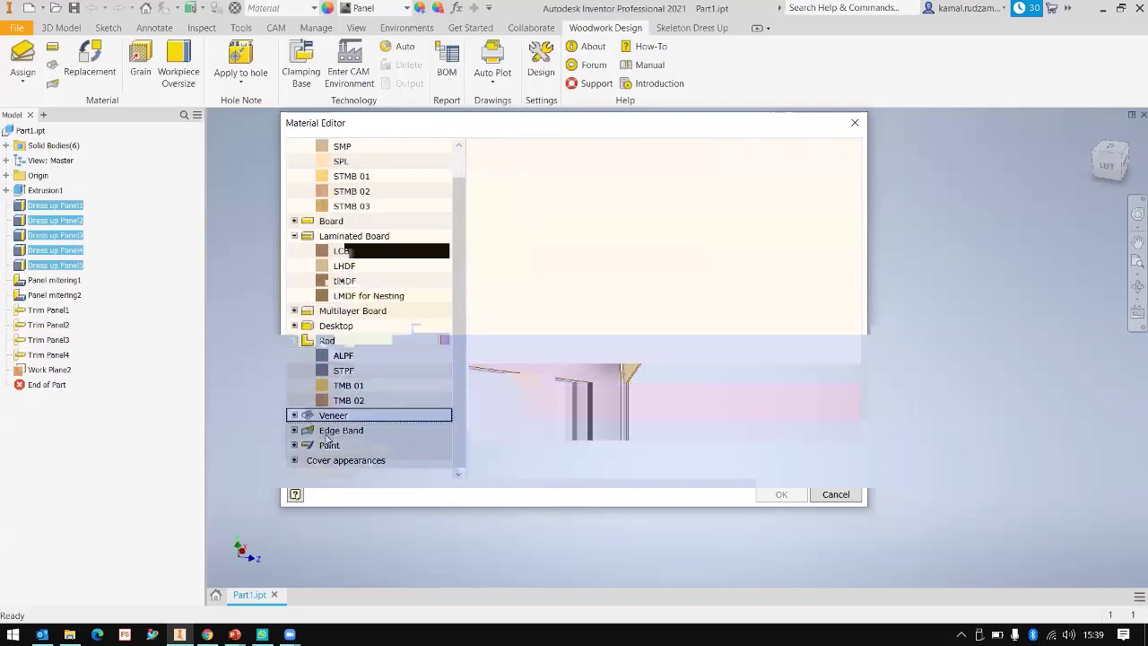
# - Review the Veneer materials HPL, Paper Film and LTH 01, including the raw material thickness for HPL
pyautogui.click(294, 415)
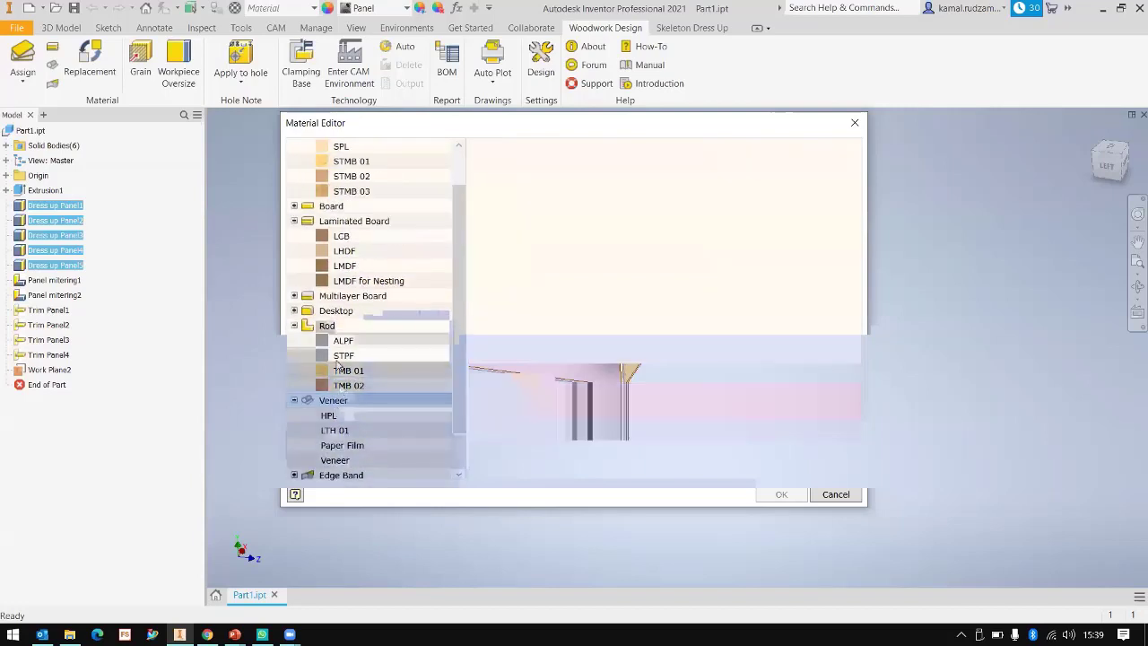
pyautogui.click(334, 416)
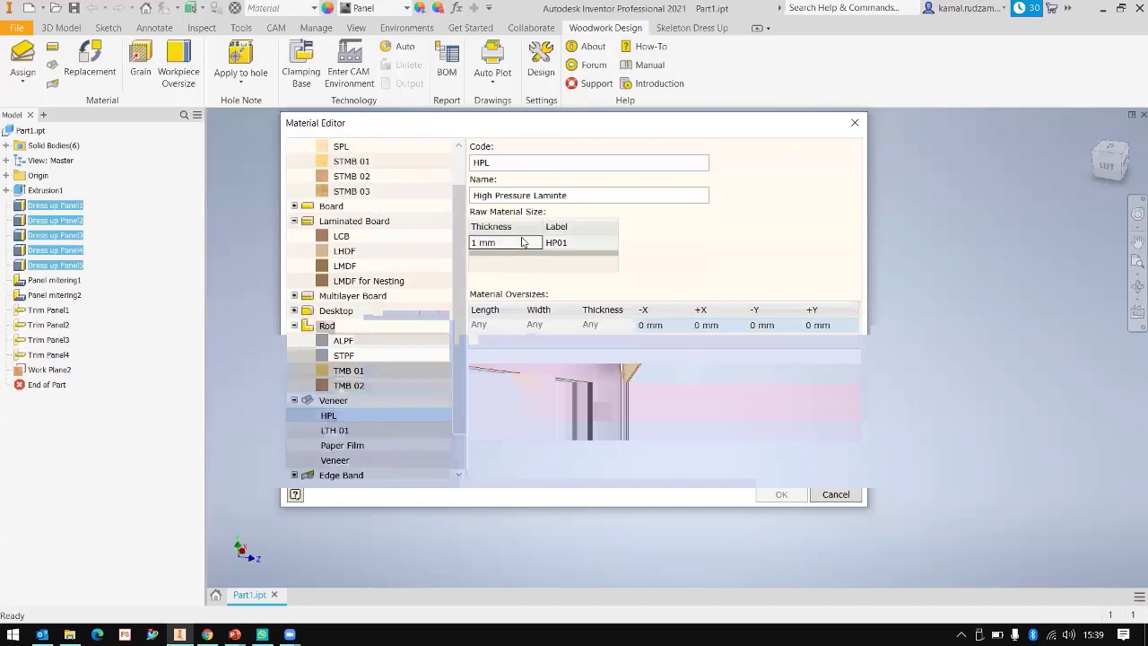
pyautogui.click(363, 445)
pyautogui.click(354, 430)
pyautogui.click(345, 400)
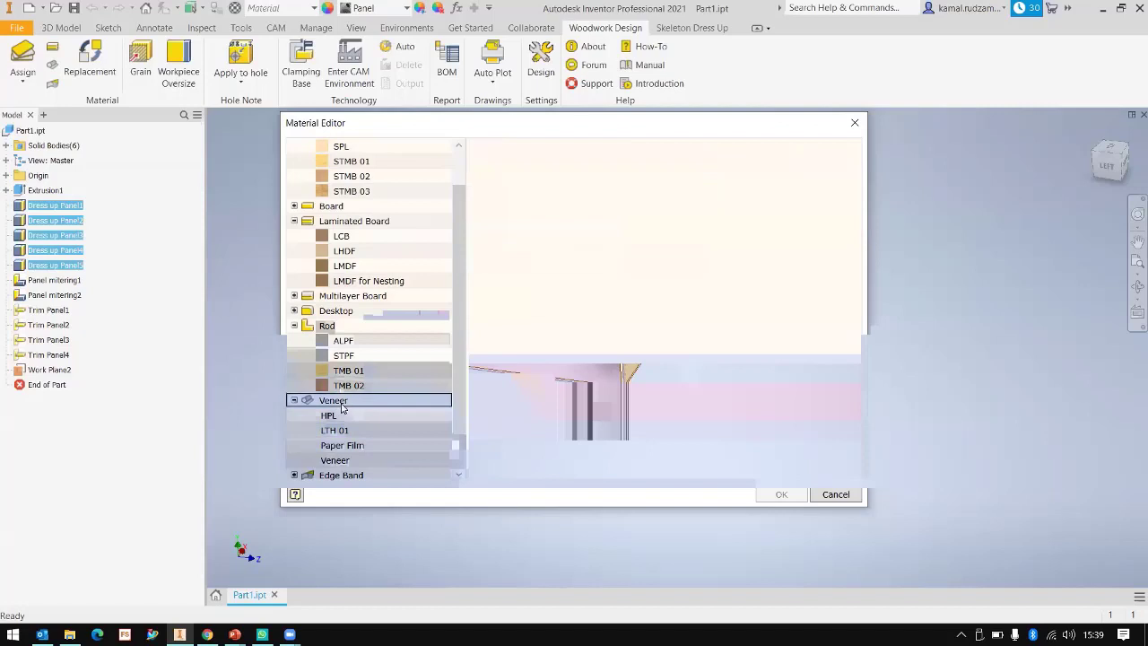
# - Review the Edge Band materials, comparing the available sizes for ABS, the PVC bands and the veneer band
pyautogui.click(352, 472)
pyautogui.click(294, 430)
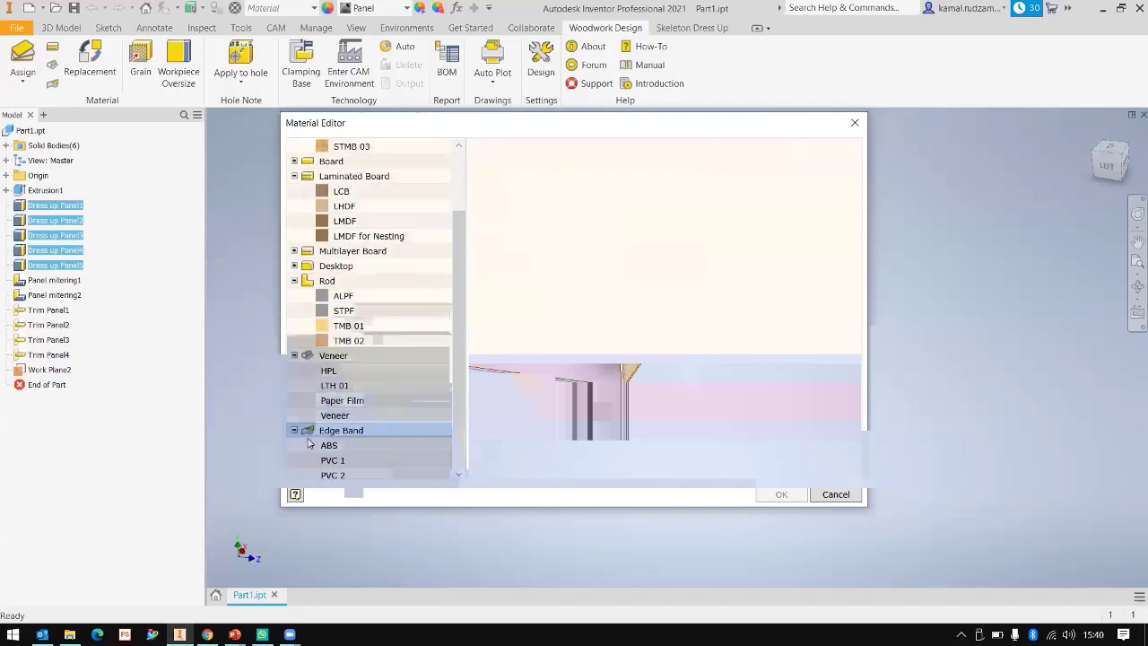
pyautogui.click(362, 459)
pyautogui.click(365, 449)
pyautogui.click(360, 460)
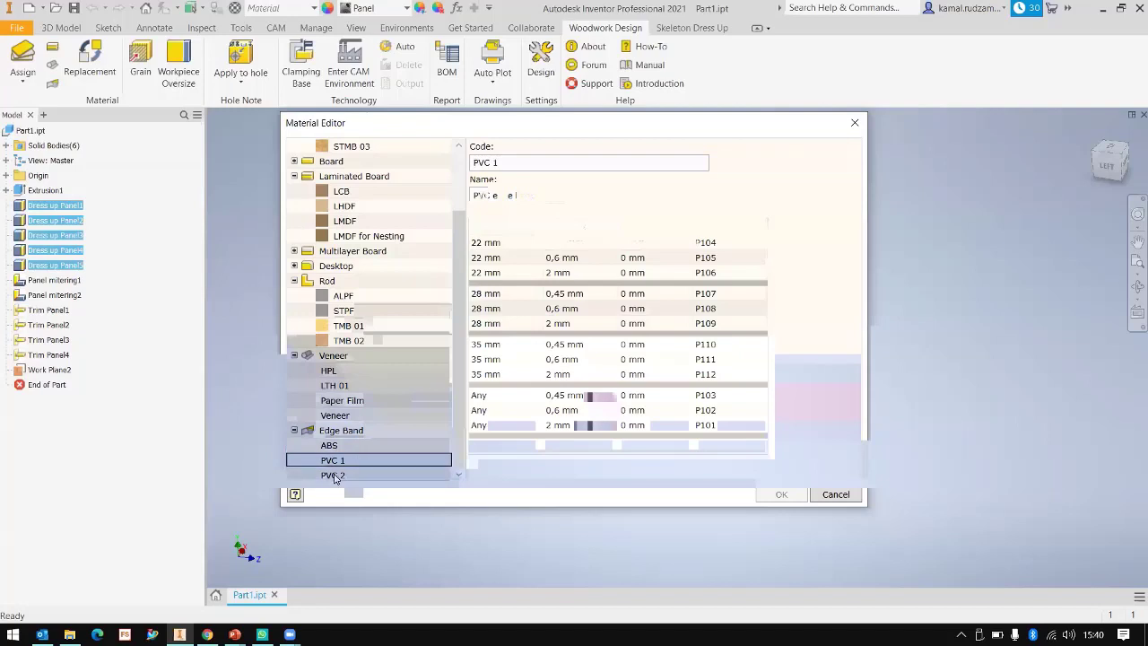
pyautogui.scroll(-1, 334, 476)
pyautogui.click(346, 431)
# - Look through the Paint materials and Cover appearances, and close the Material Editor without making changes
pyautogui.click(293, 448)
pyautogui.scroll(-1, 341, 448)
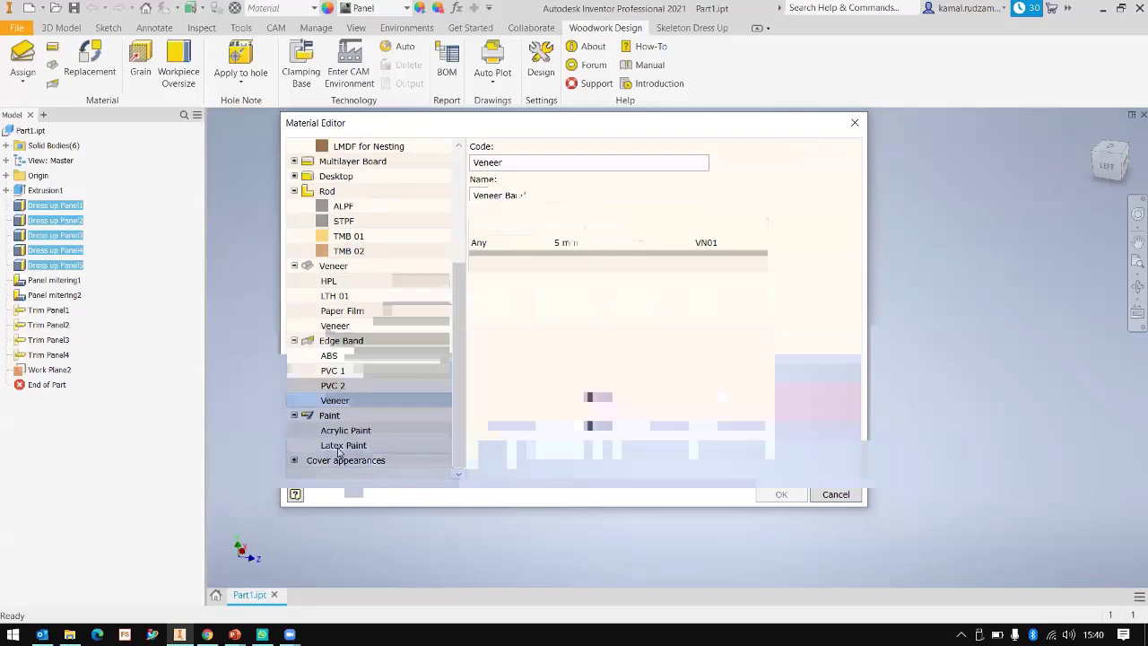
pyautogui.click(294, 460)
pyautogui.scroll(-6, 383, 388)
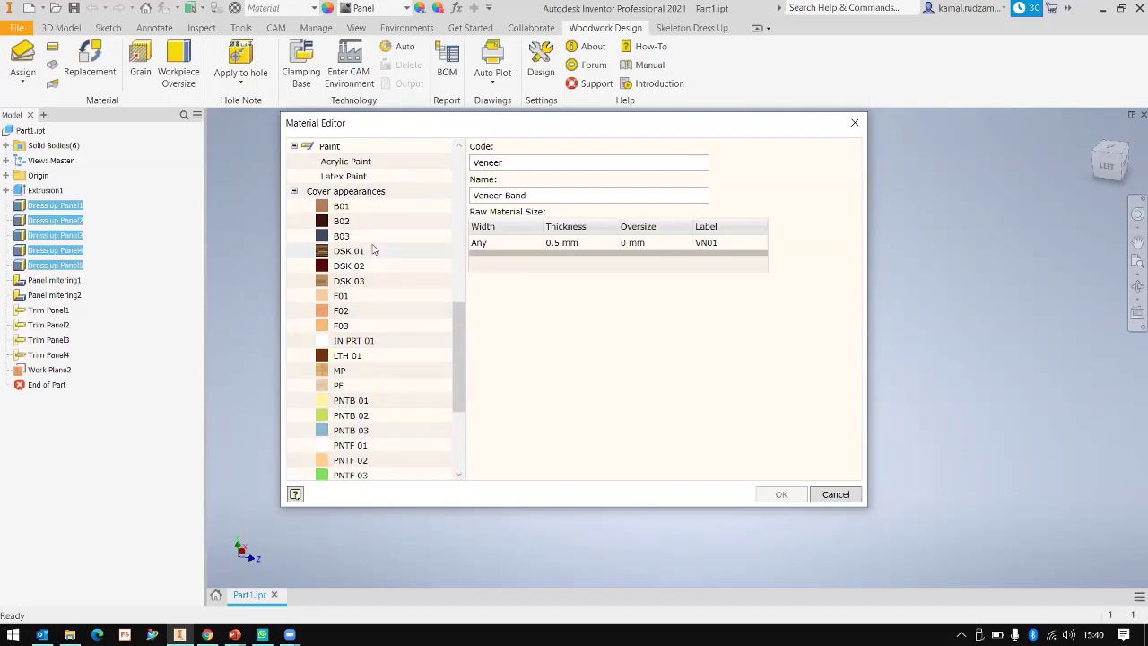
pyautogui.click(834, 494)
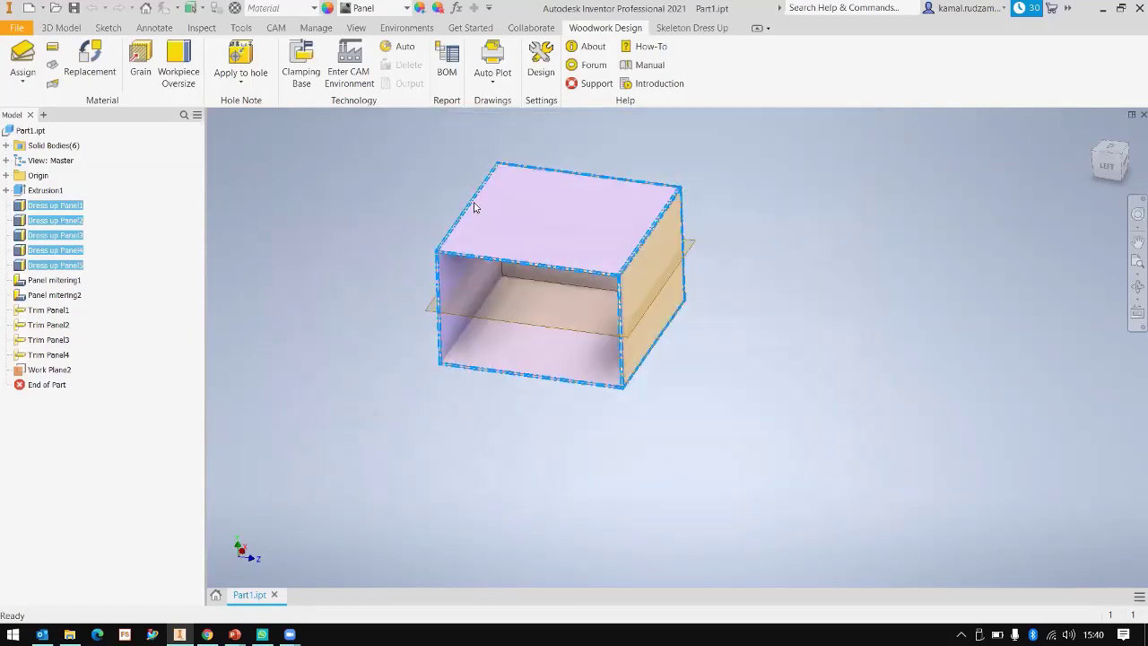
# - Clear the panel selection and try to generate a woodwork BOM for the part
pyautogui.click(344, 186)
pyautogui.click(447, 72)
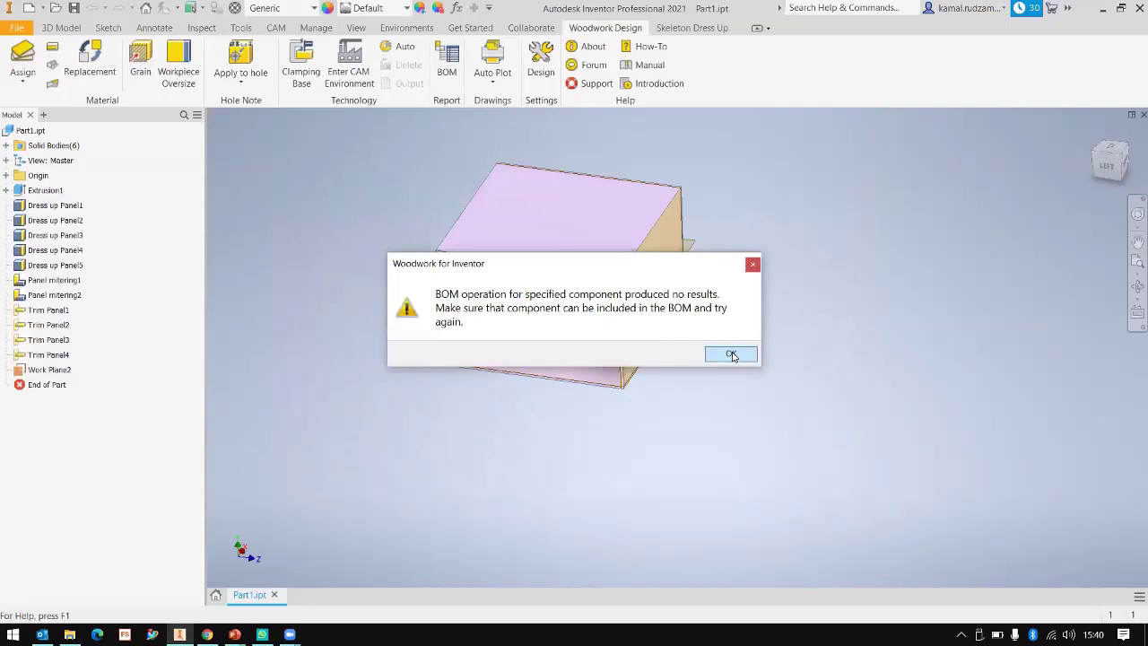
pyautogui.click(731, 355)
# - Inspect the box from several angles, examining the panel joints at the corners up close
pyautogui.click(668, 30)
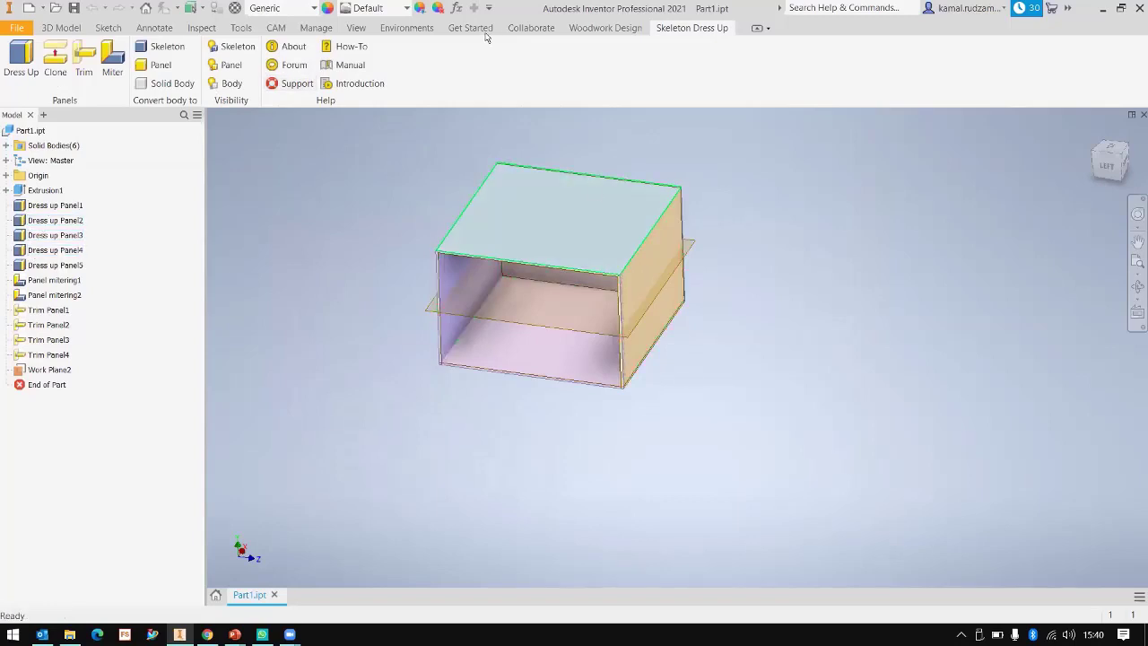
pyautogui.moveTo(593, 191)
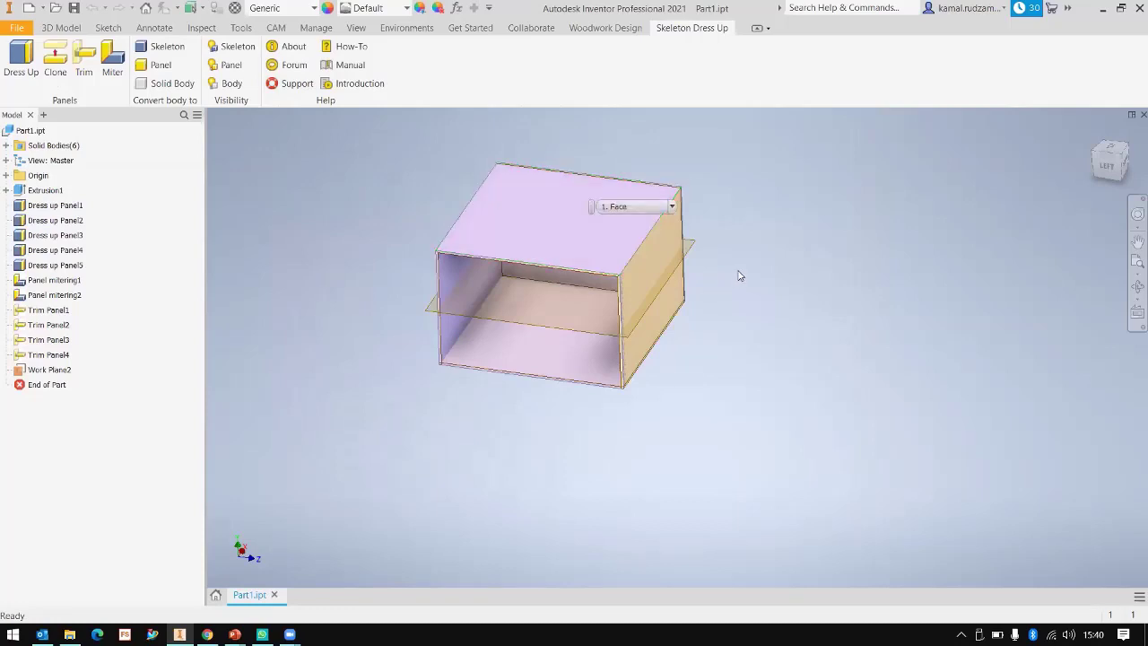
pyautogui.keyDown('shift'); pyautogui.moveTo(709, 279); pyautogui.dragTo(615, 262, button='middle'); pyautogui.keyUp('shift')
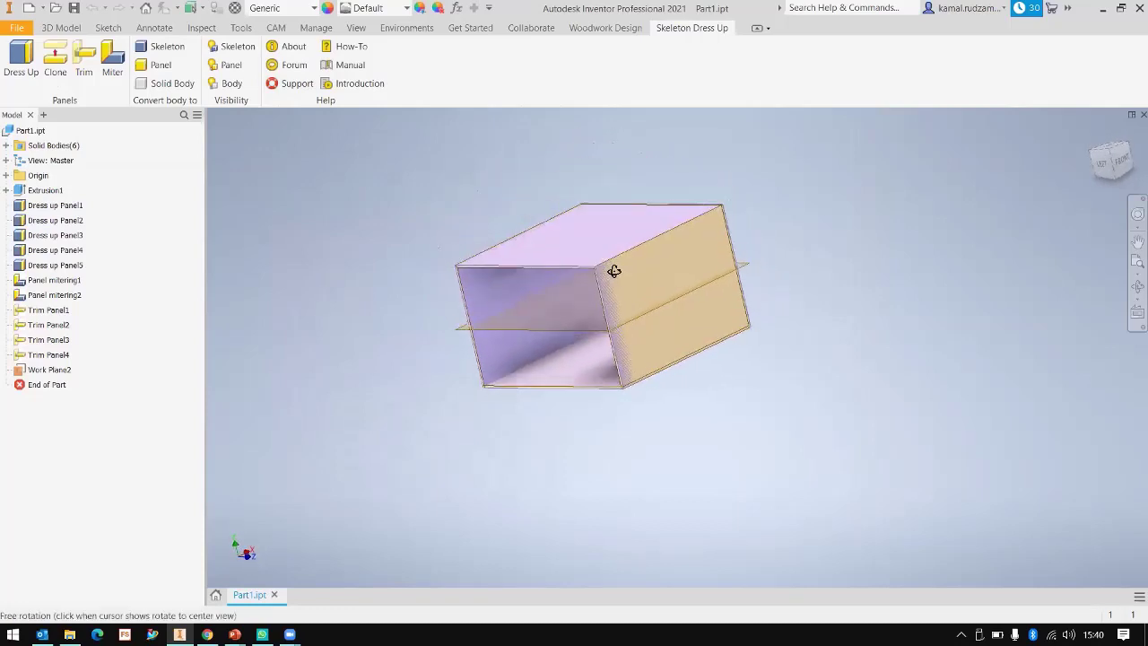
pyautogui.keyDown('shift'); pyautogui.moveTo(711, 282); pyautogui.dragTo(738, 290, button='middle'); pyautogui.keyUp('shift')
pyautogui.keyDown('shift'); pyautogui.moveTo(915, 182); pyautogui.dragTo(731, 352, button='middle'); pyautogui.keyUp('shift')
pyautogui.scroll(6, 728, 284)
pyautogui.scroll(-9, 717, 306)
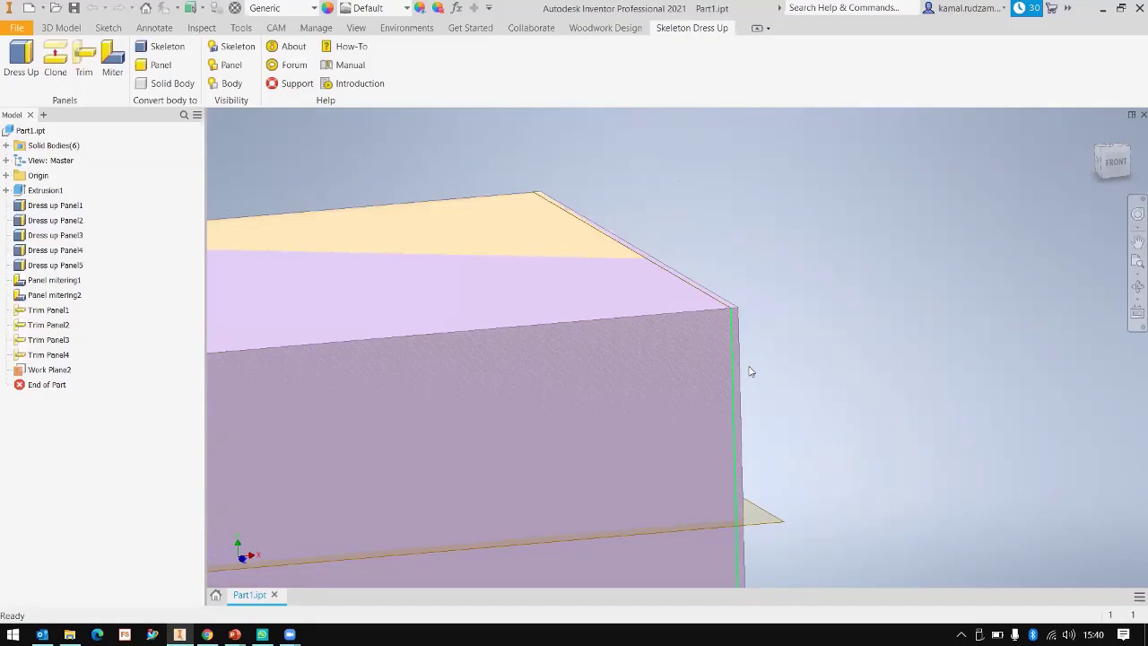
pyautogui.moveTo(750, 370)
pyautogui.keyDown('shift'); pyautogui.moveTo(661, 347); pyautogui.dragTo(508, 248, button='middle'); pyautogui.keyUp('shift')
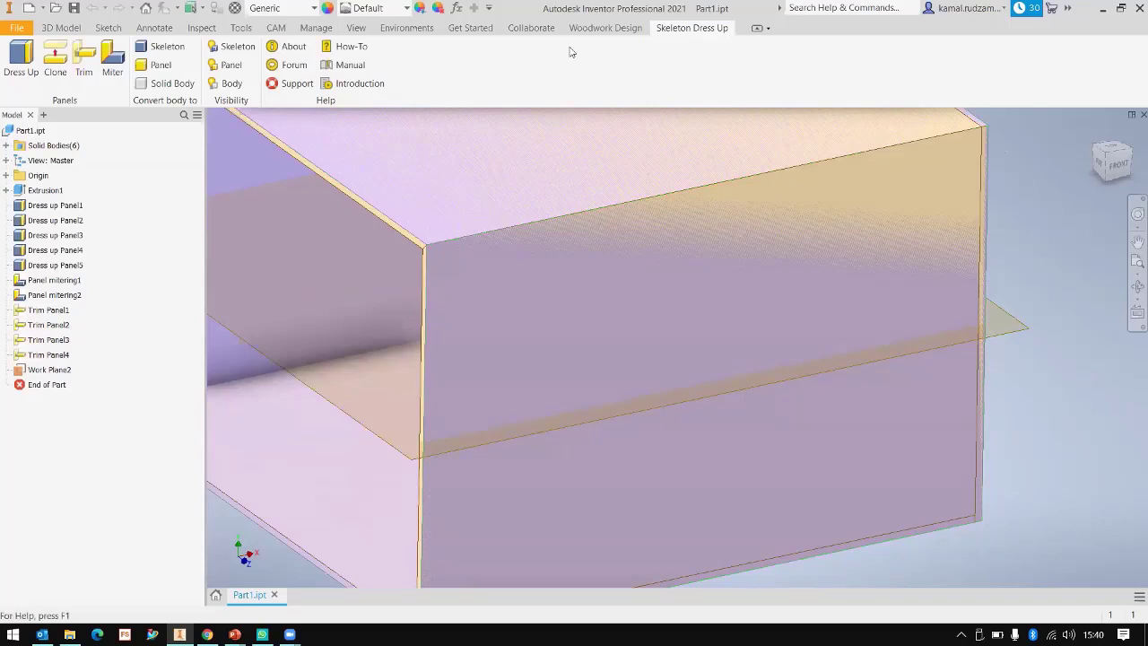
# - Run the woodwork Grain command and try aligning the texture direction to the top panel's edge at the open side
pyautogui.click(616, 32)
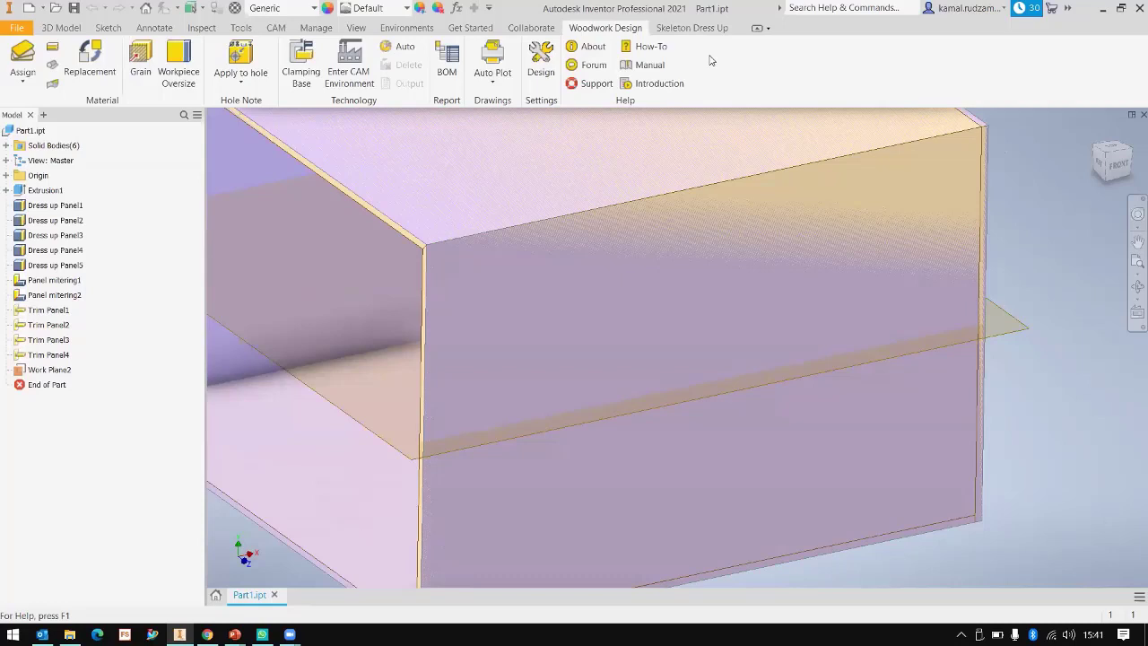
pyautogui.click(241, 79)
pyautogui.click(144, 70)
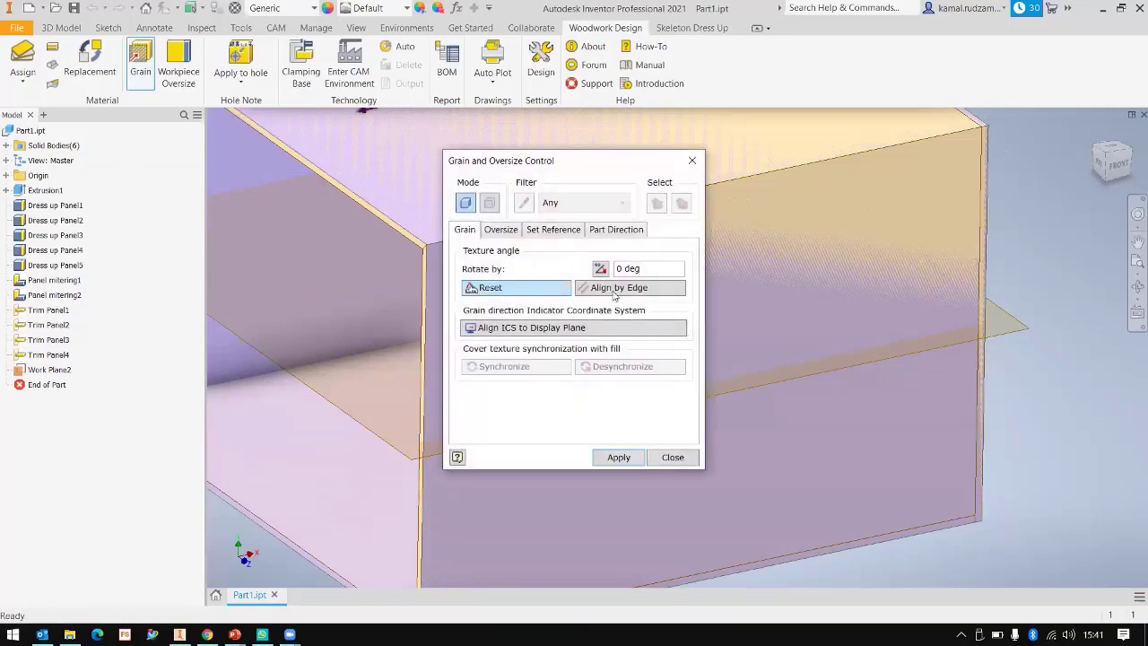
pyautogui.click(616, 287)
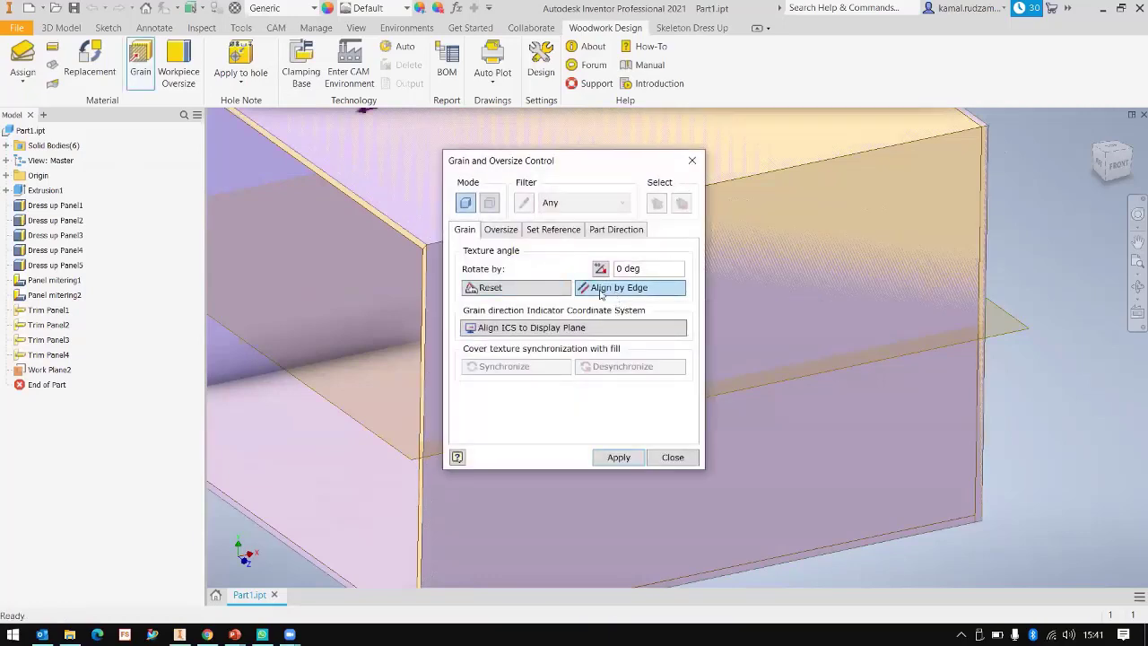
pyautogui.click(397, 225)
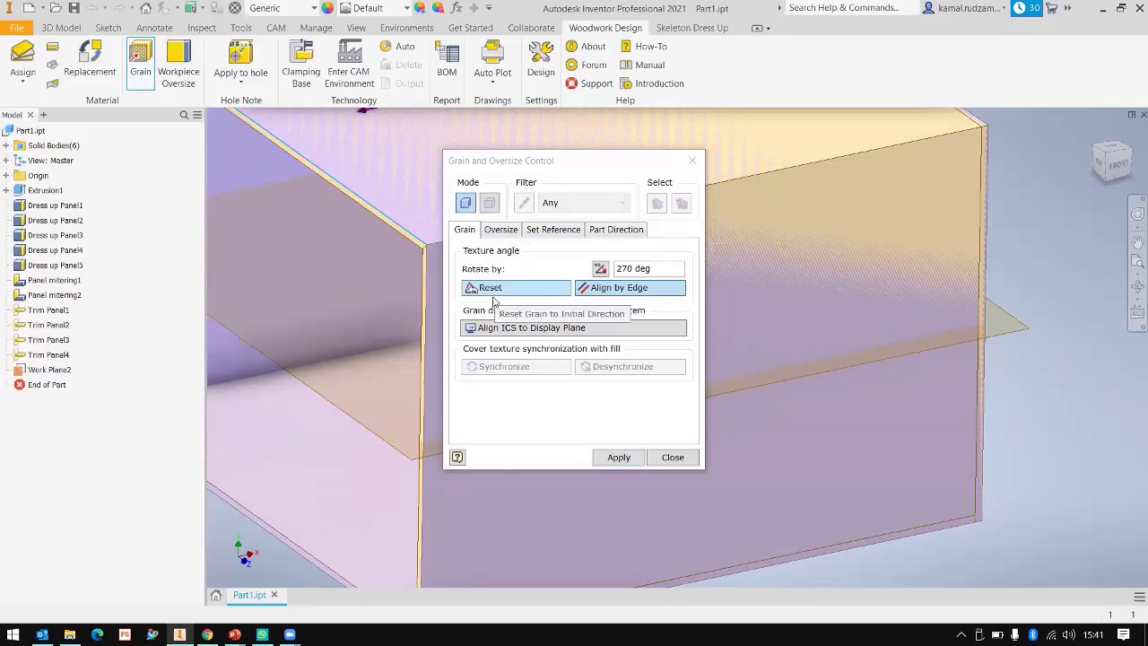
# - Review the Oversize and Set Reference options of the grain control, and close it without applying changes
pyautogui.click(503, 230)
pyautogui.click(561, 230)
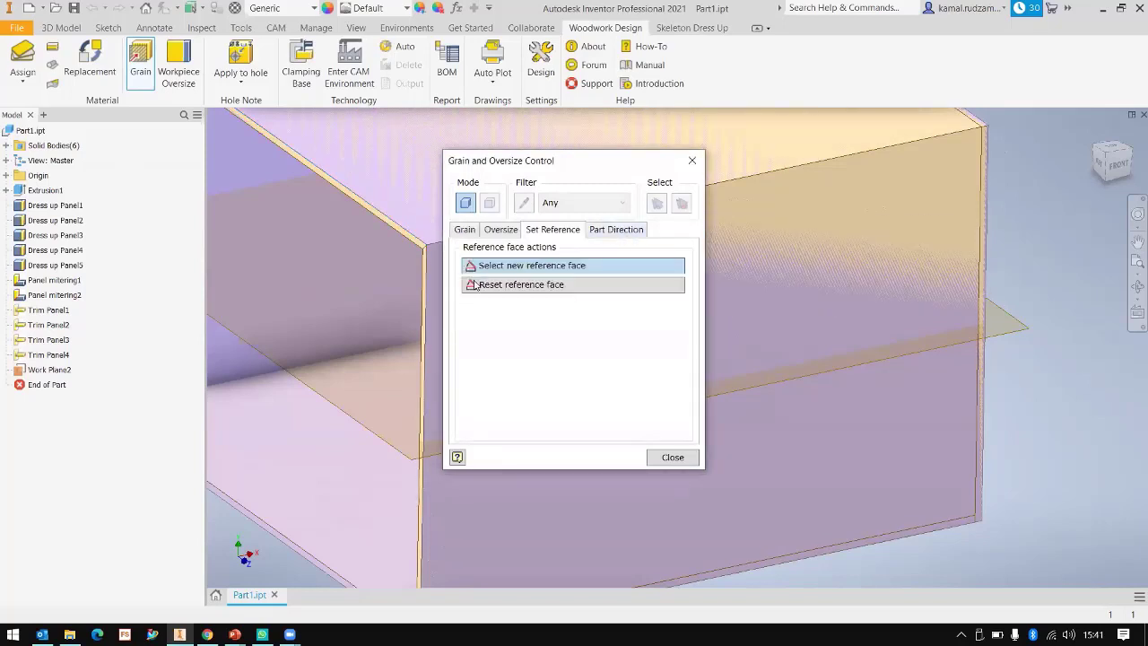
pyautogui.click(693, 161)
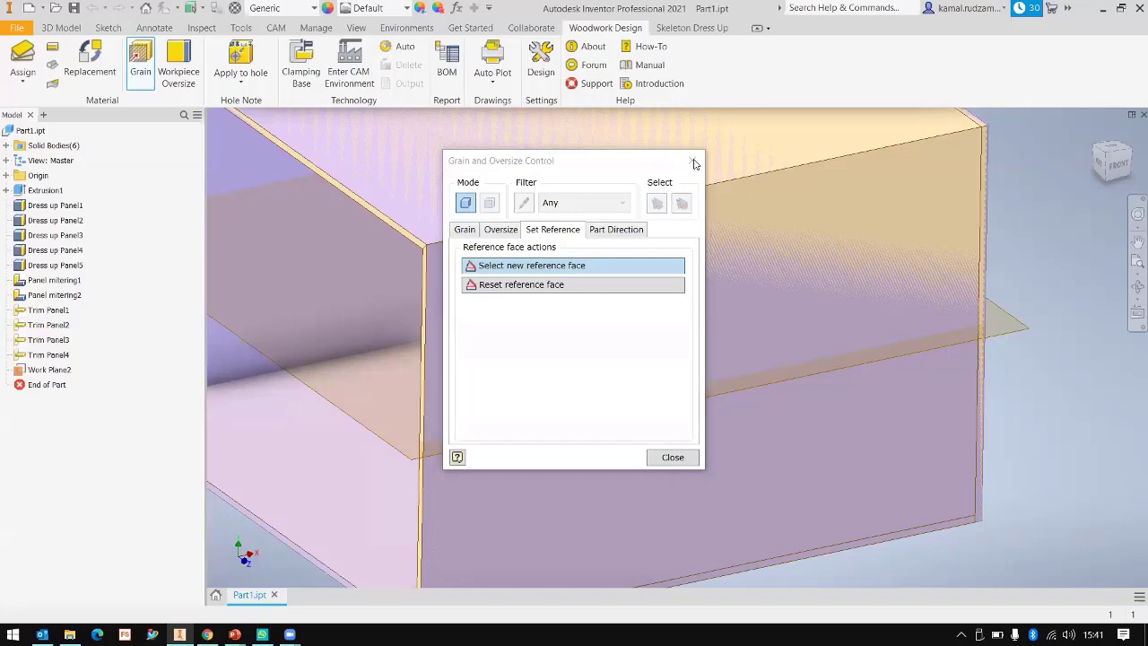